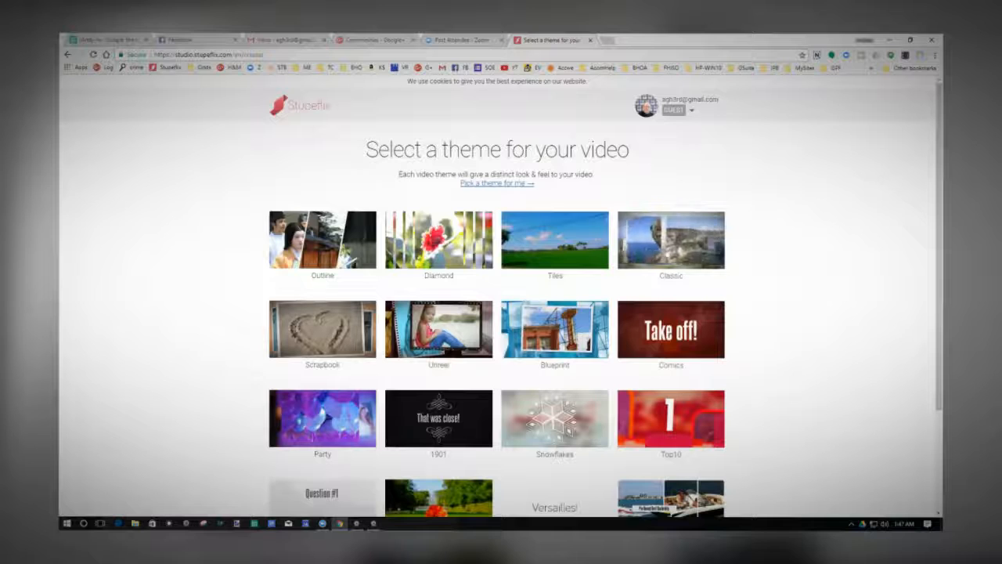
Create a new video with the Classic theme and add a title slide to its empty timeline.
left_click(666, 253)
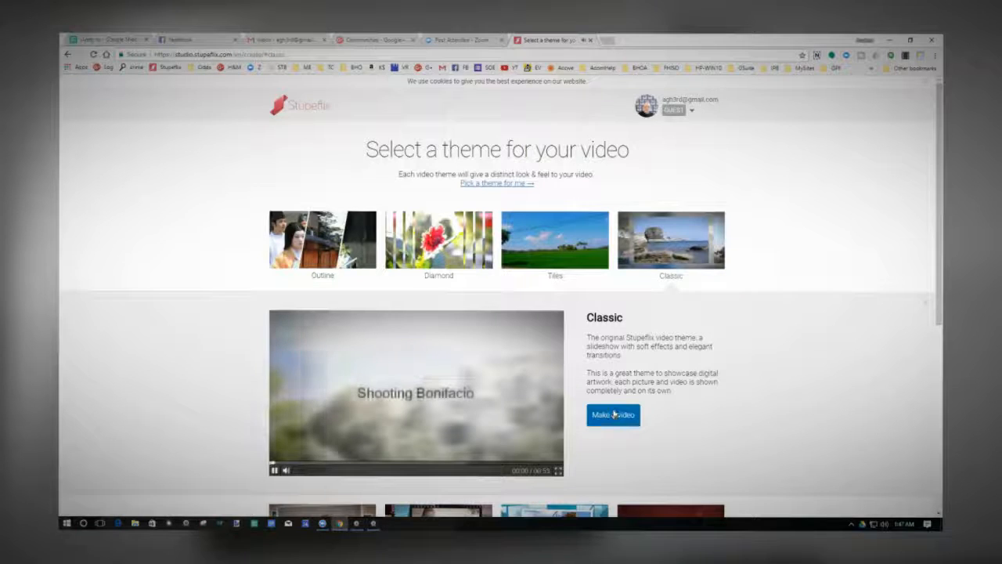
left_click(614, 415)
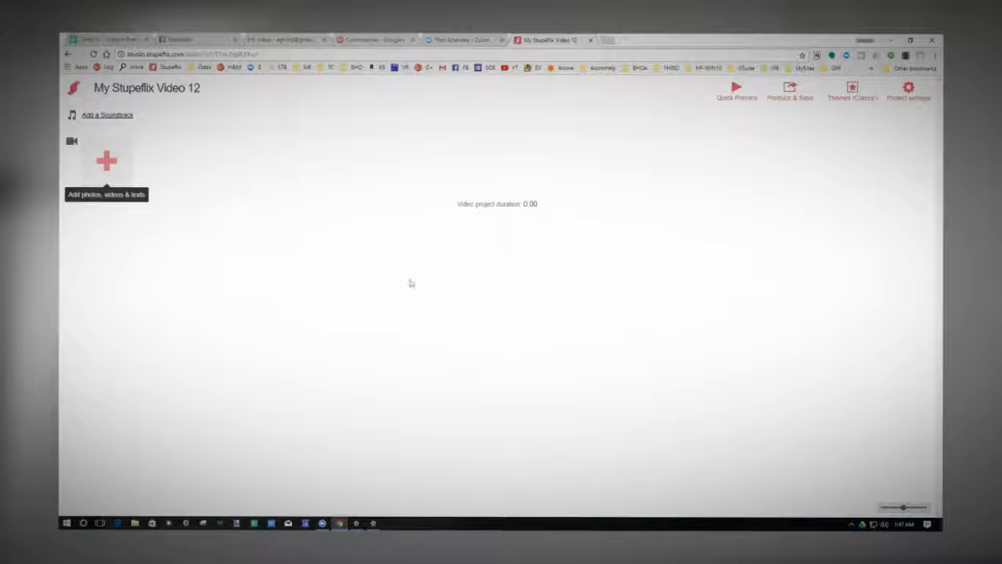
left_click(105, 163)
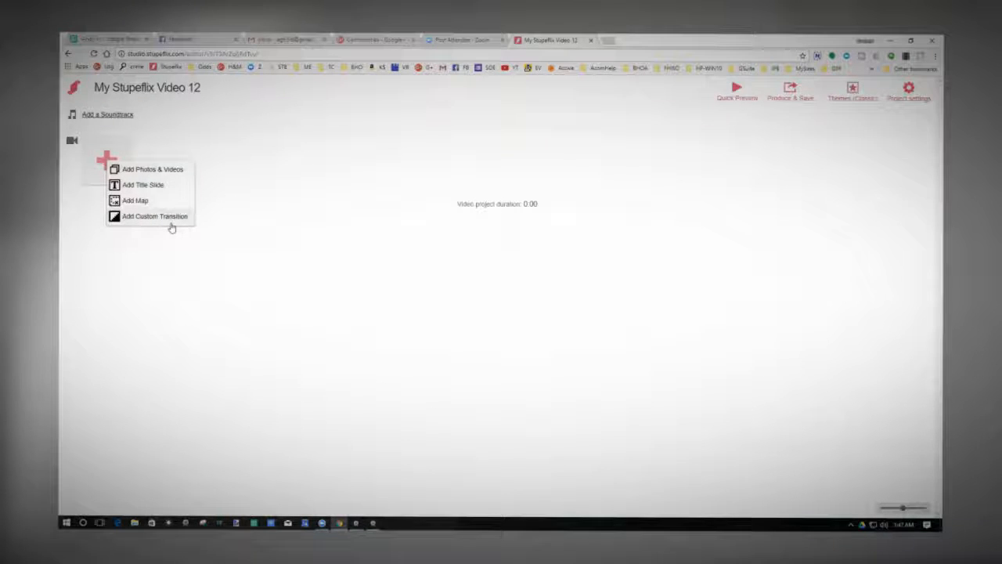
left_click(142, 185)
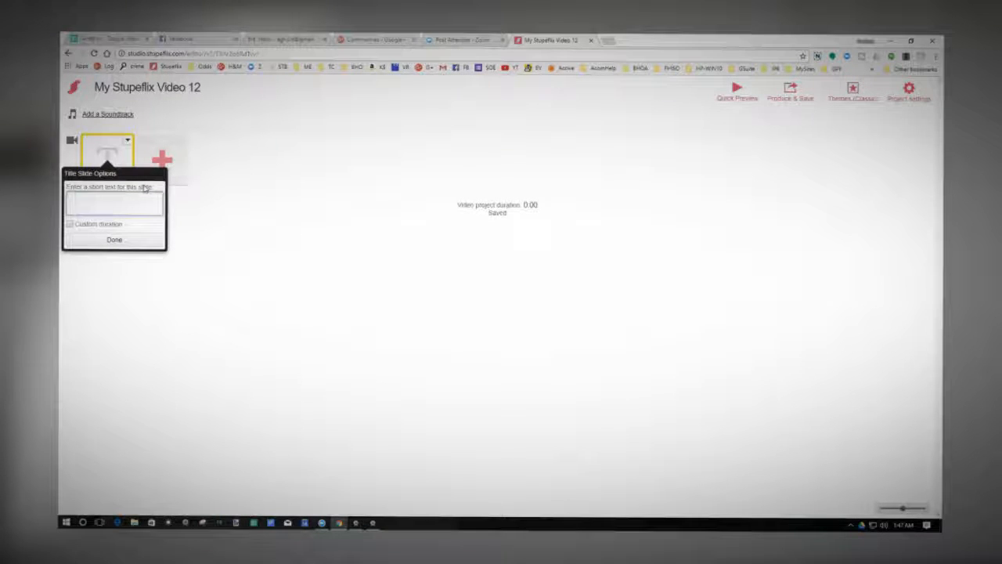
Enter "Classic allows 7 lines of 30 characters each" as the title slide's text.
type("Class")
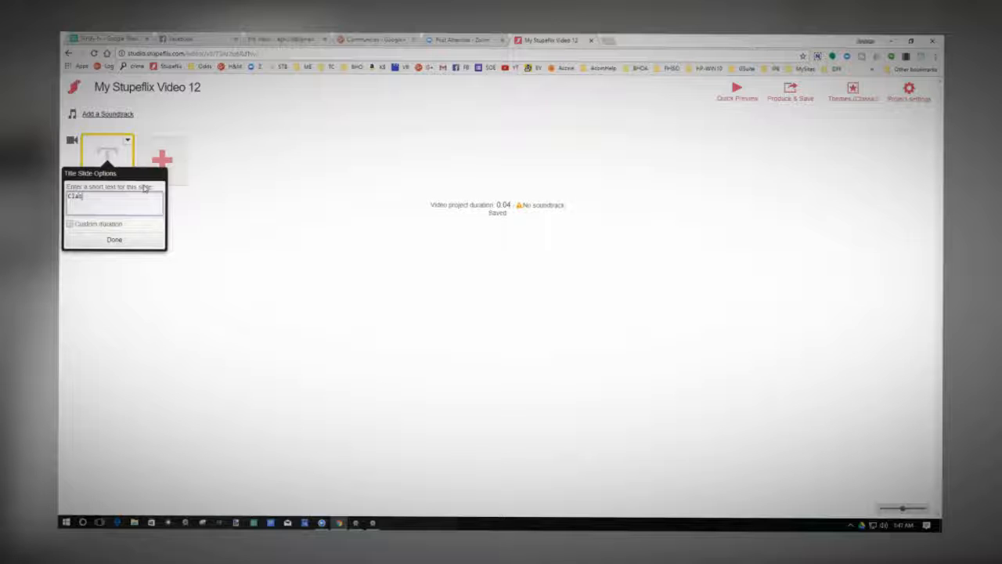
type("ic")
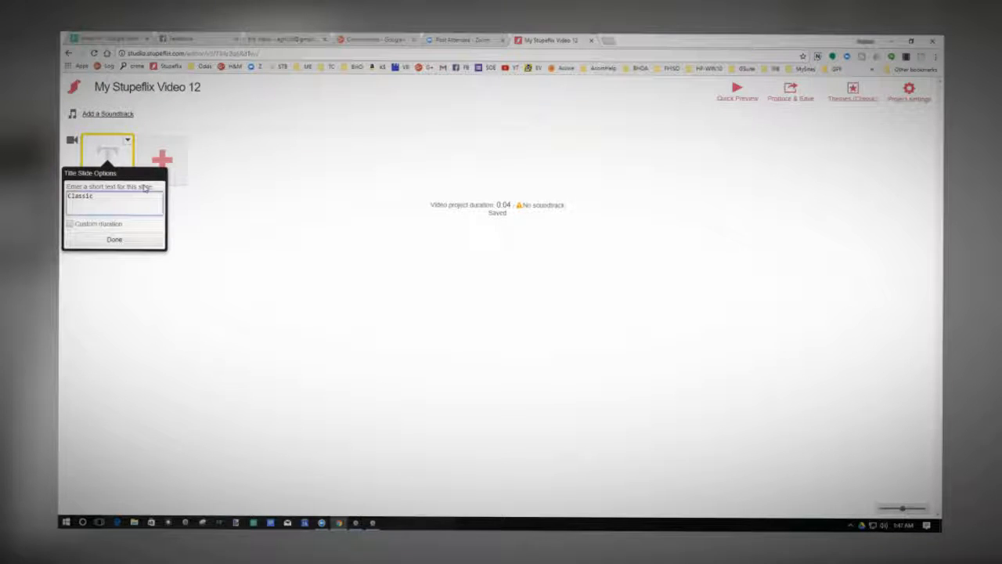
type(" allows")
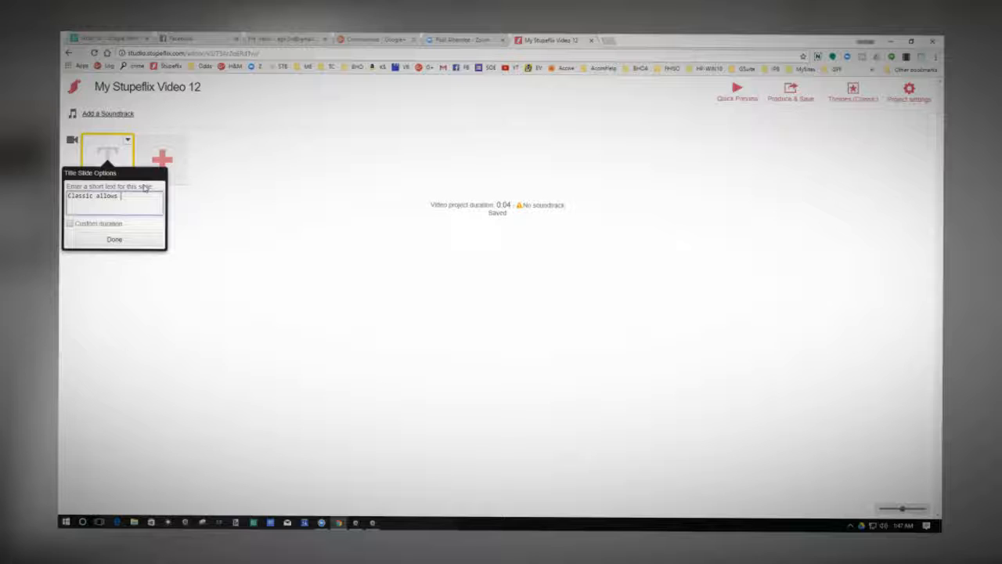
type(" 7 lines")
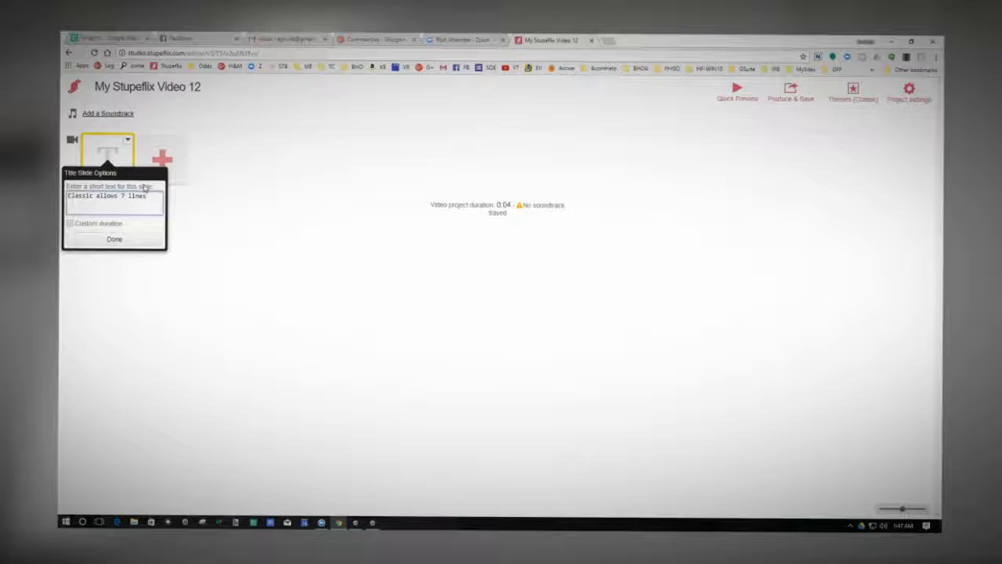
type(" of")
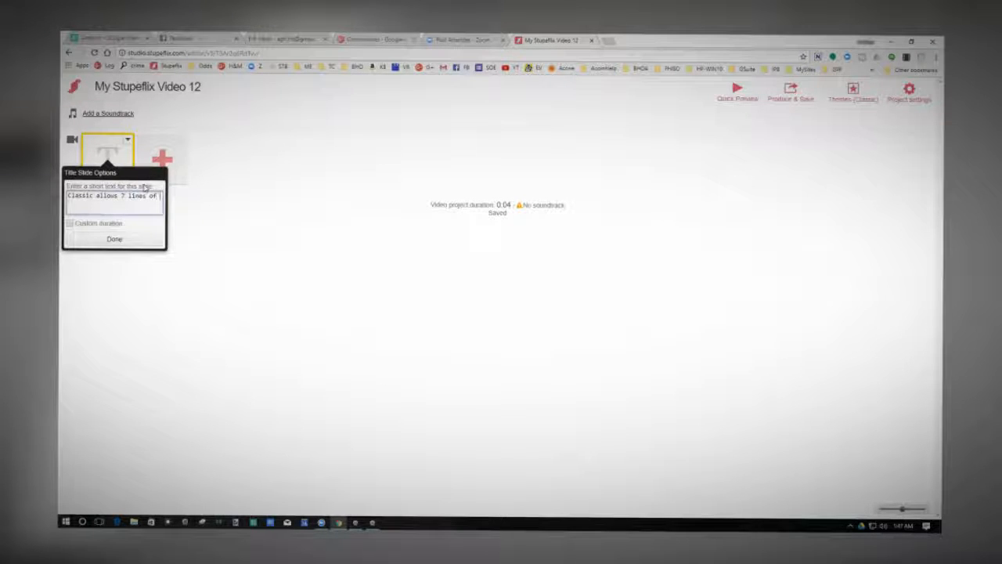
type(" 30 characters each")
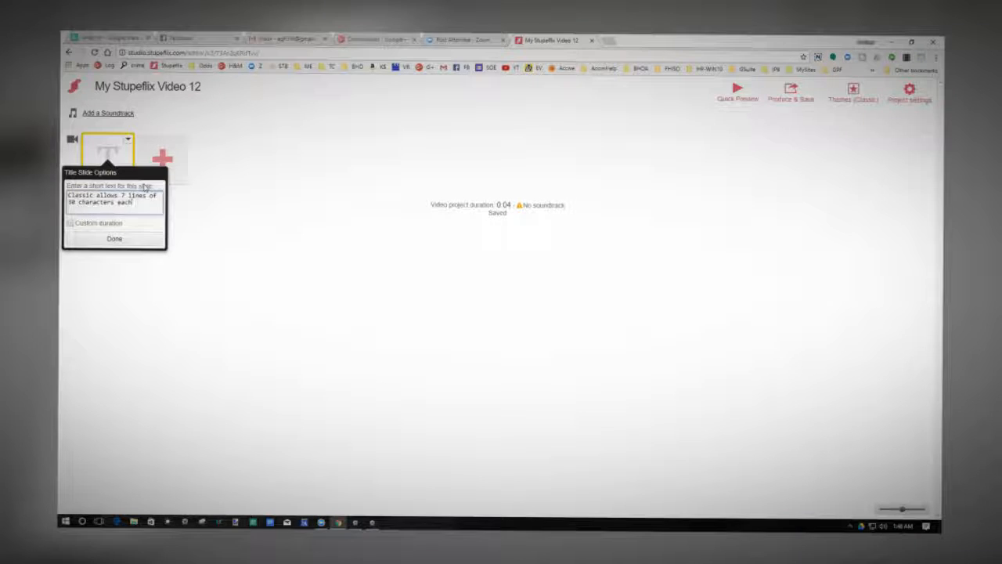
type(". The")
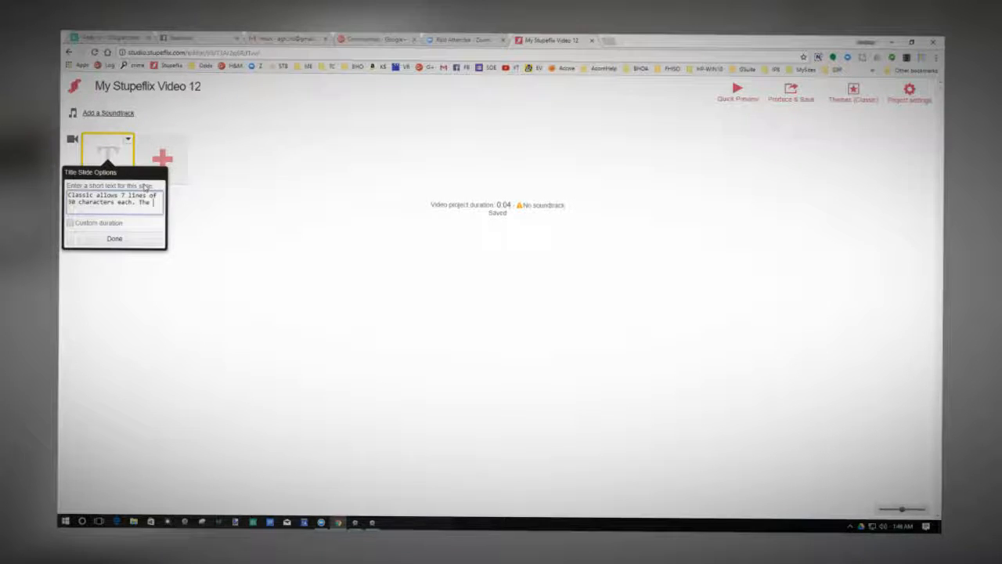
type(" first line will be i")
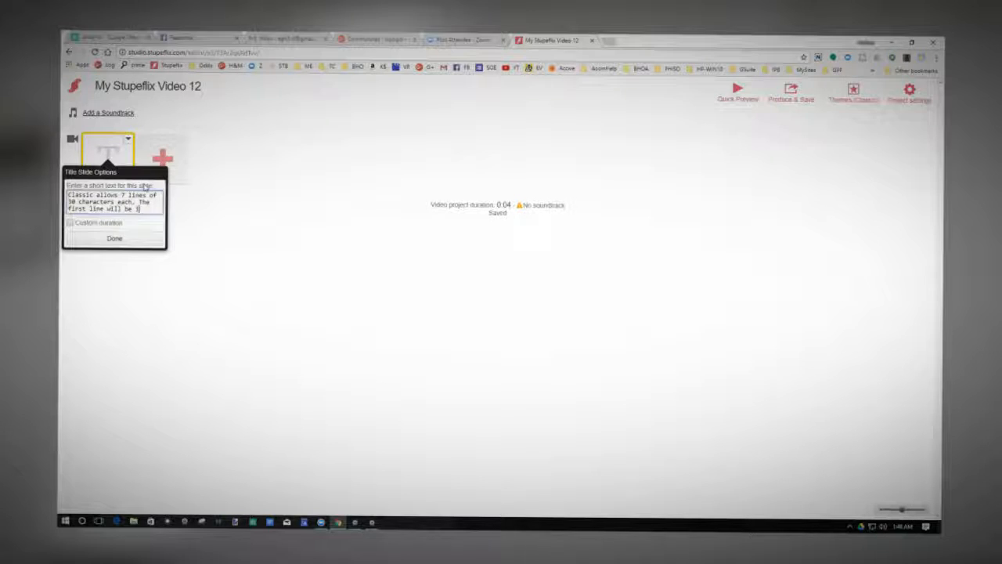
type("n a lar")
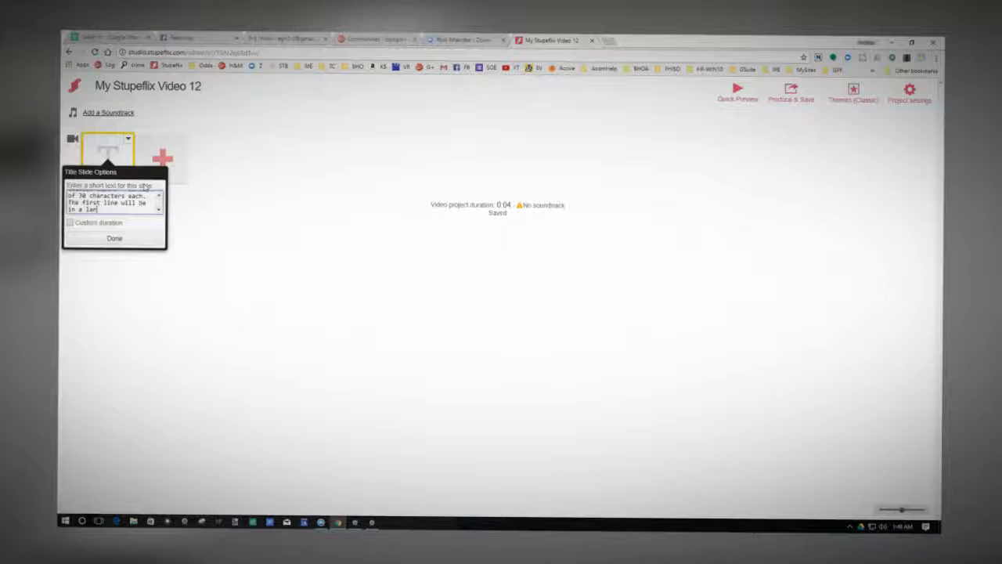
type("ger font ")
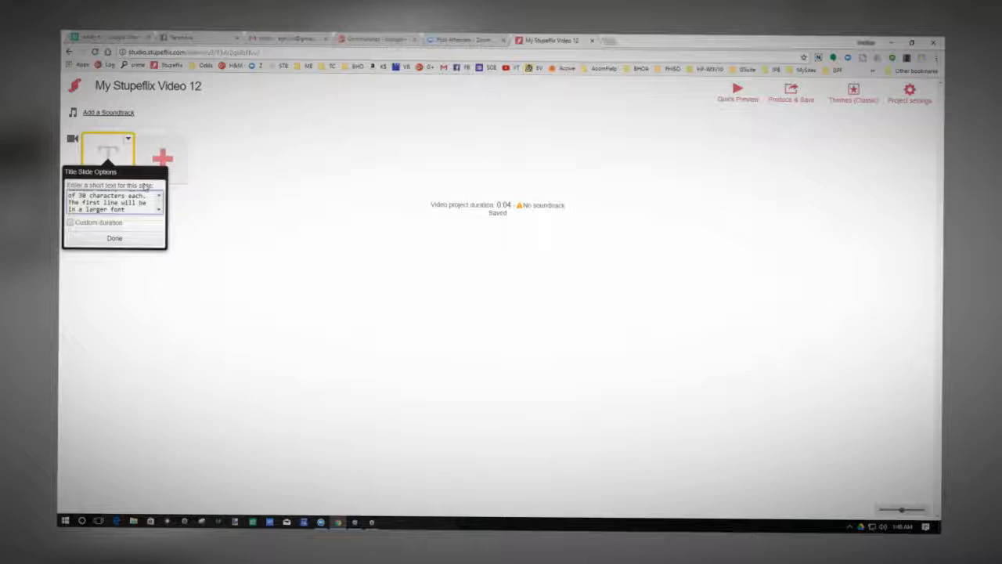
type("than the")
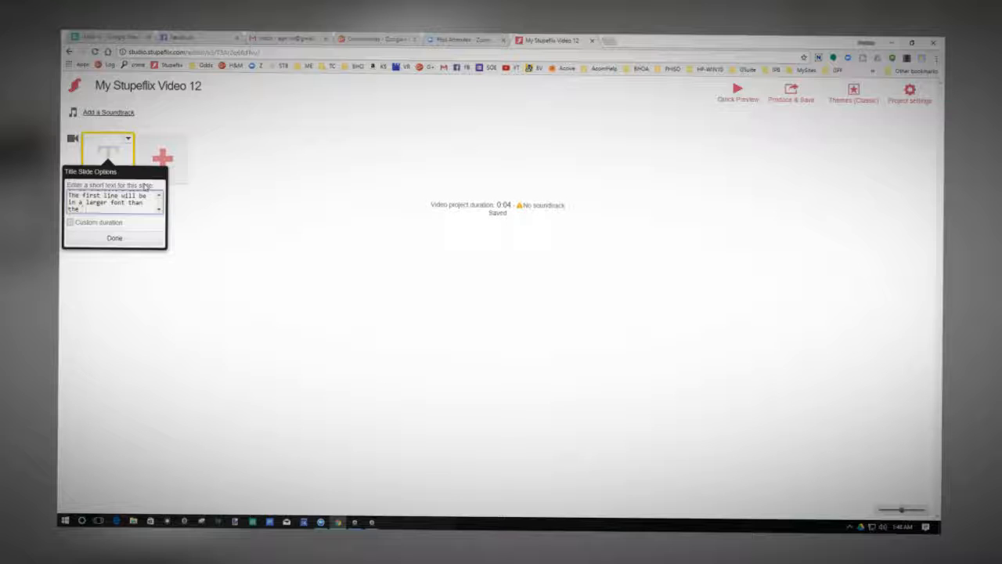
type(" other sl")
type("n")
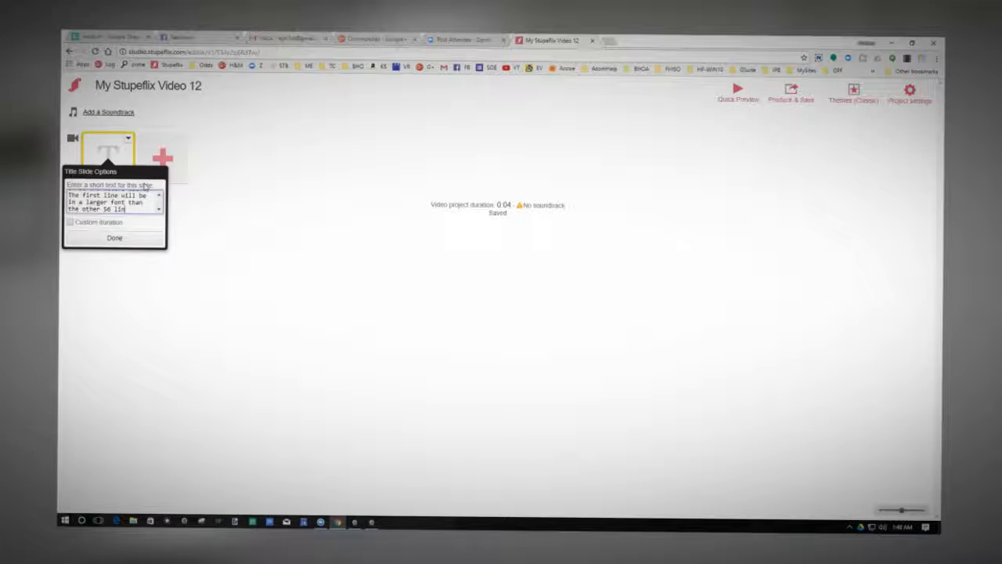
type("es")
Continue the title slide's text with ". The first line will be in a larger font than the other 6 lines".
key("Left")
key("Left")
key("Left")
key("Left")
key("Left")
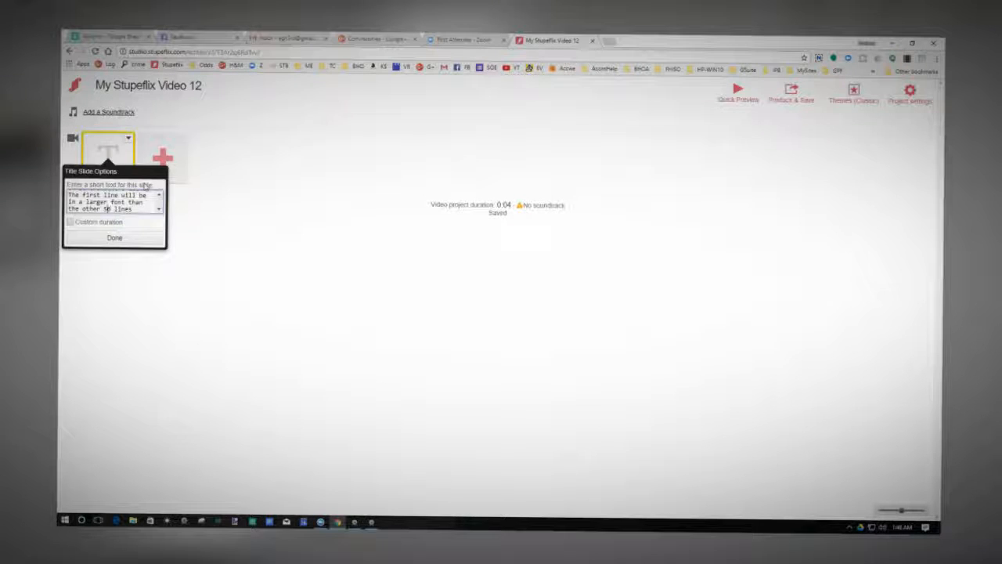
key("BackSpace")
Give the title slide a custom duration of 10 seconds and add a Fade to black transition after it.
left_click(70, 221)
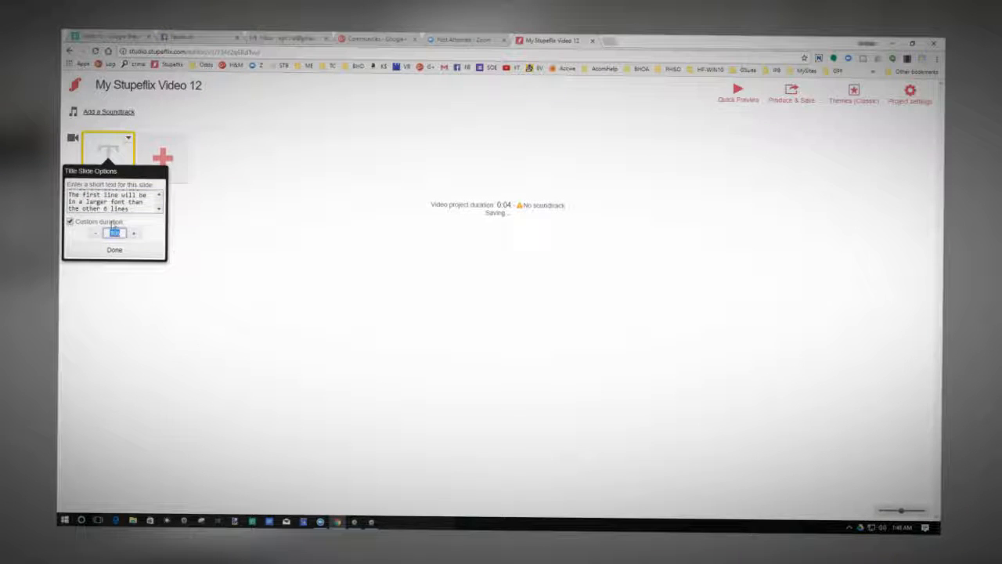
left_click(114, 251)
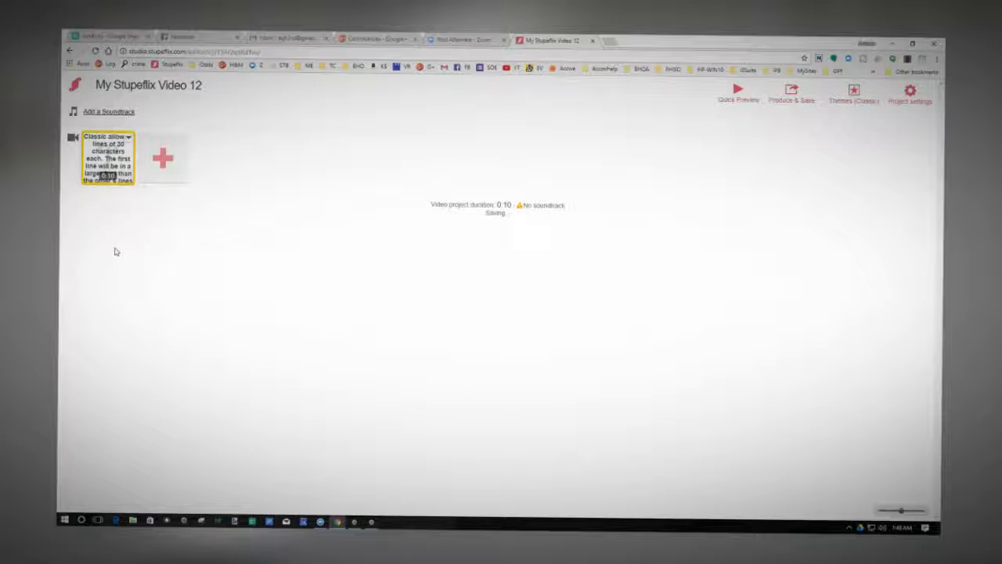
left_click(167, 160)
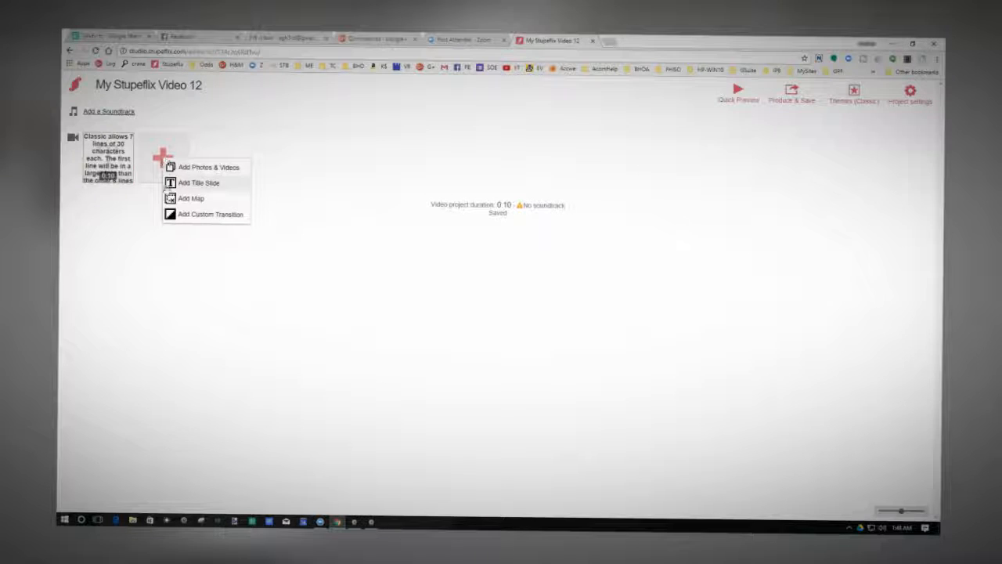
left_click(167, 214)
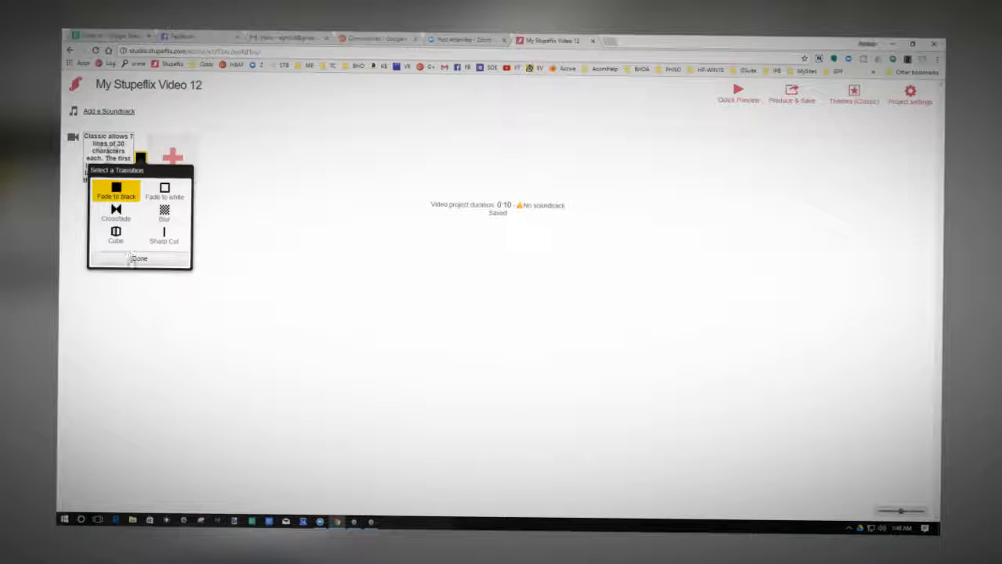
left_click(131, 260)
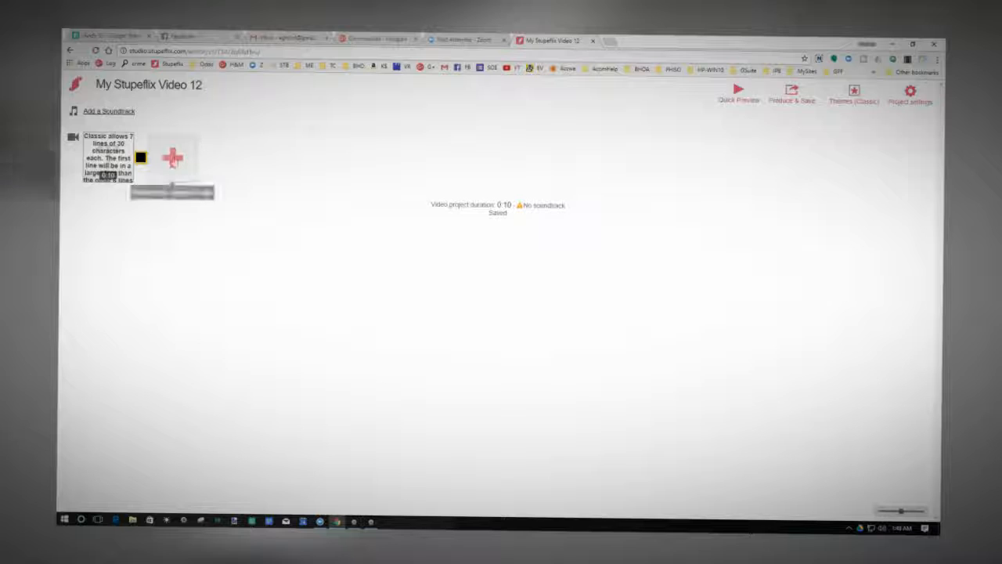
Start adding a photo after the transition by uploading a file from the computer.
left_click(173, 158)
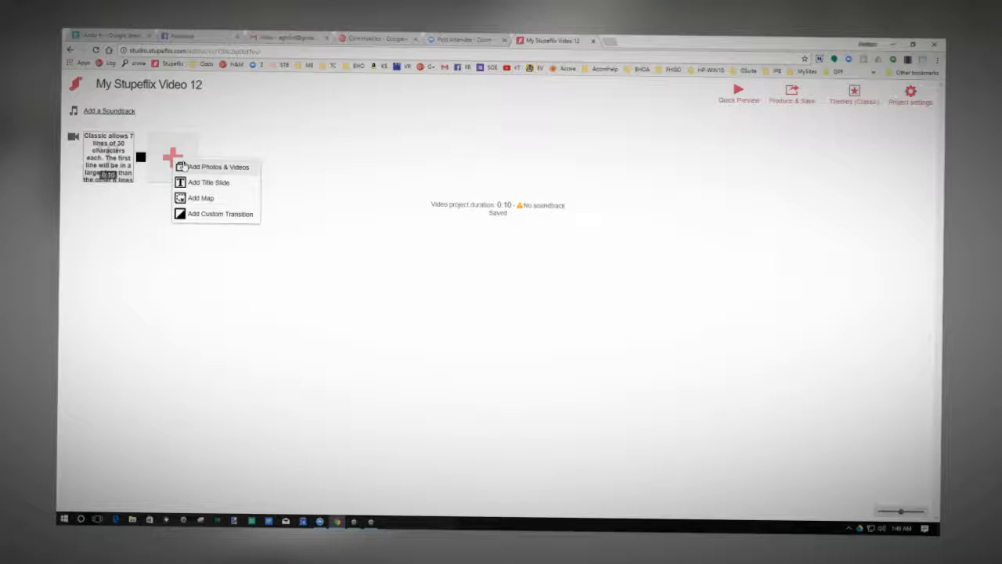
left_click(183, 166)
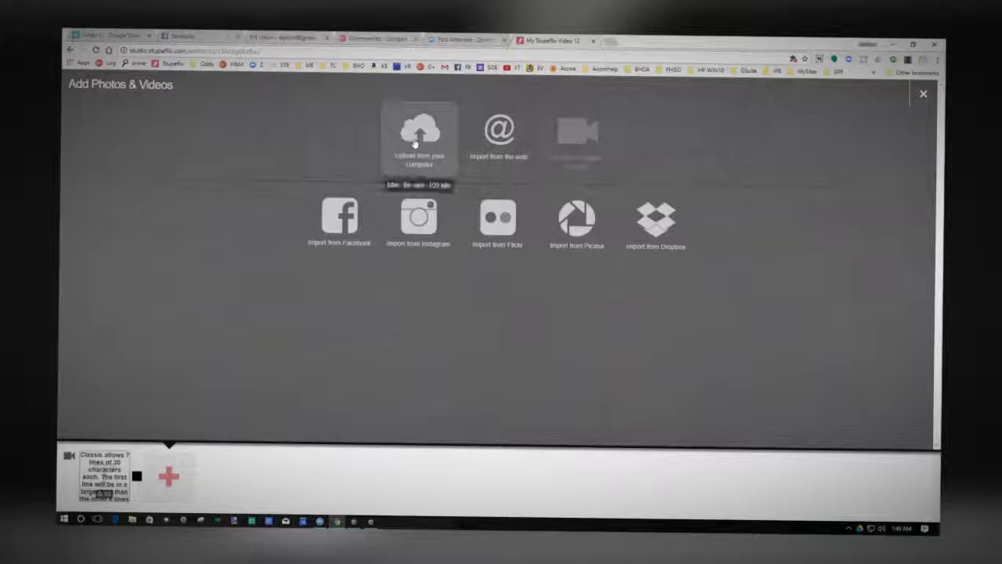
left_click(415, 142)
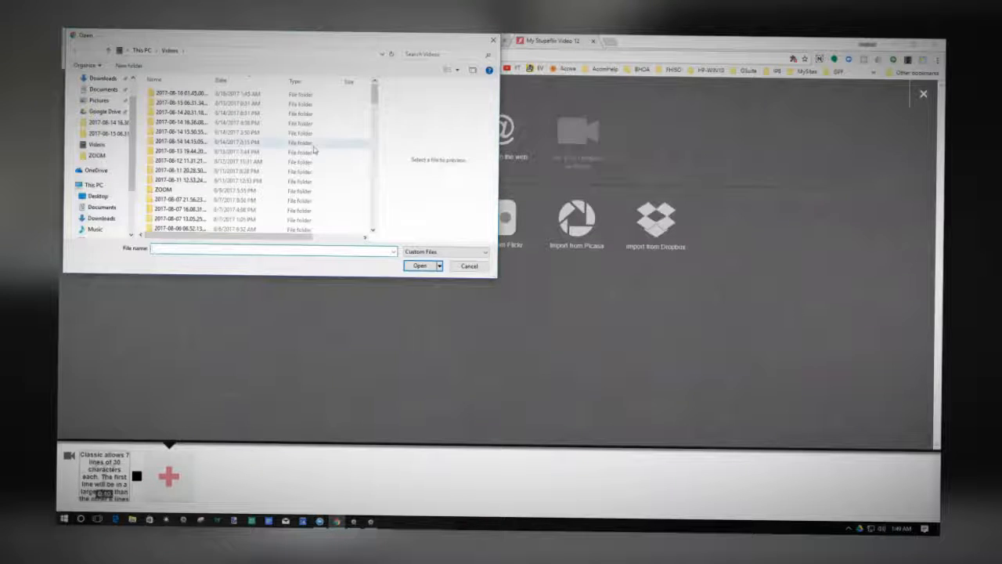
Look through the Videos and Pictures folders and search Pictures and This PC for "ad1".
scroll(223, 139, "down", 3)
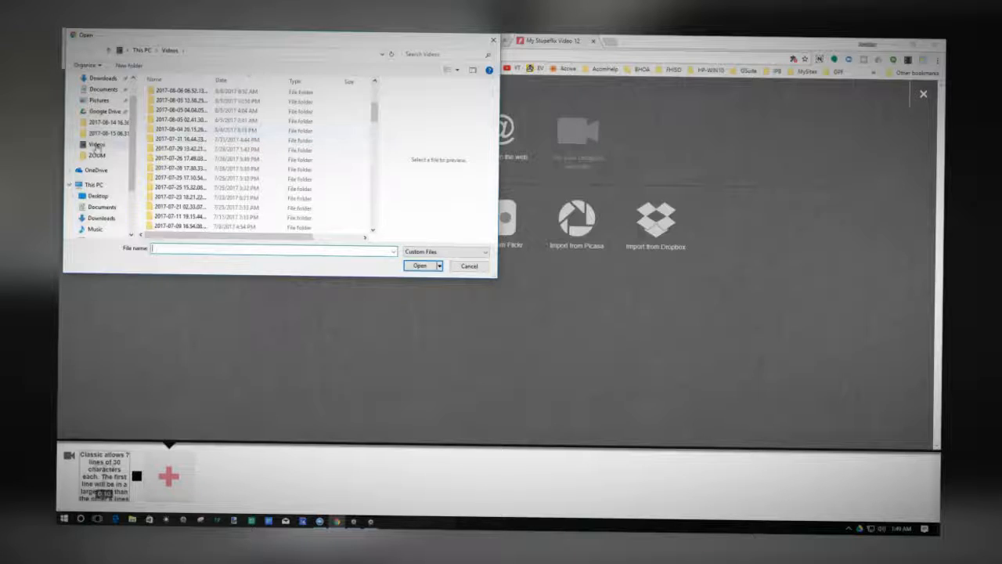
left_click(98, 102)
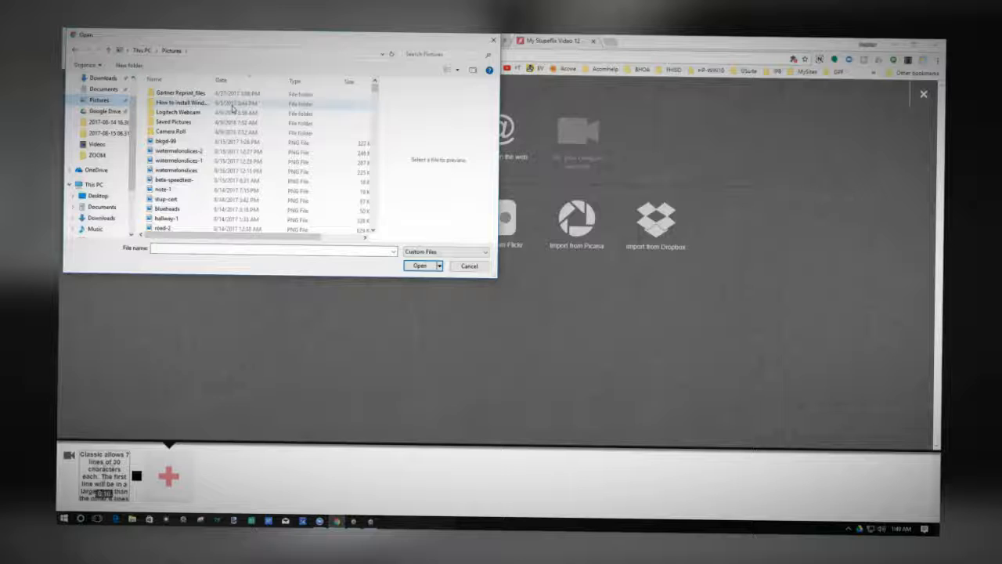
scroll(209, 126, "down", 4)
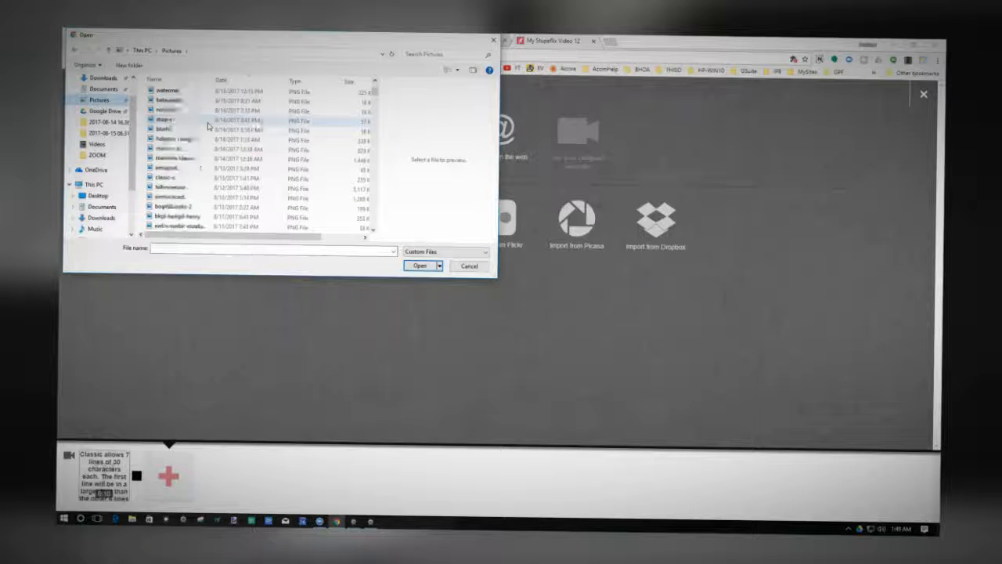
scroll(209, 126, "down", 1)
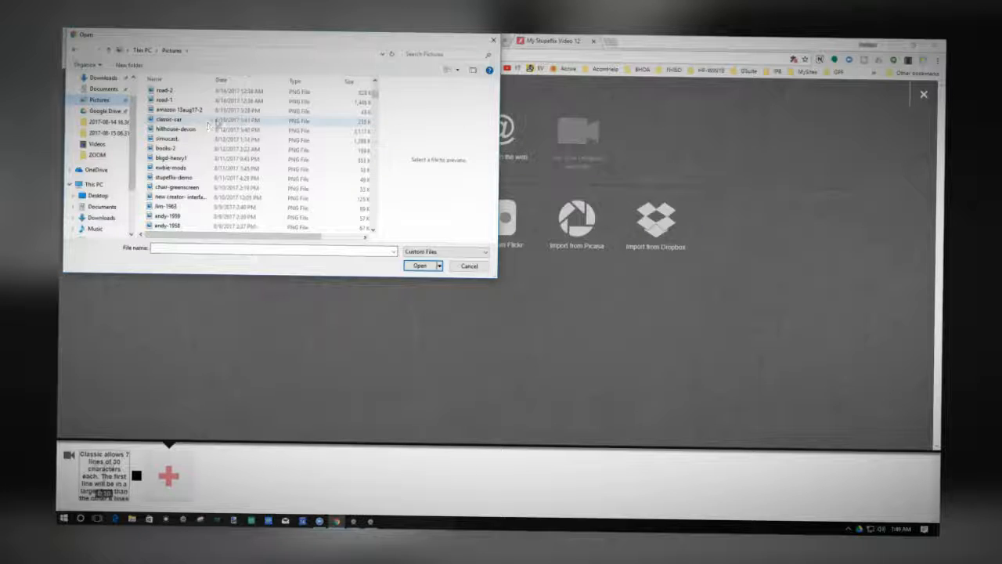
left_click(417, 53)
type("sd")
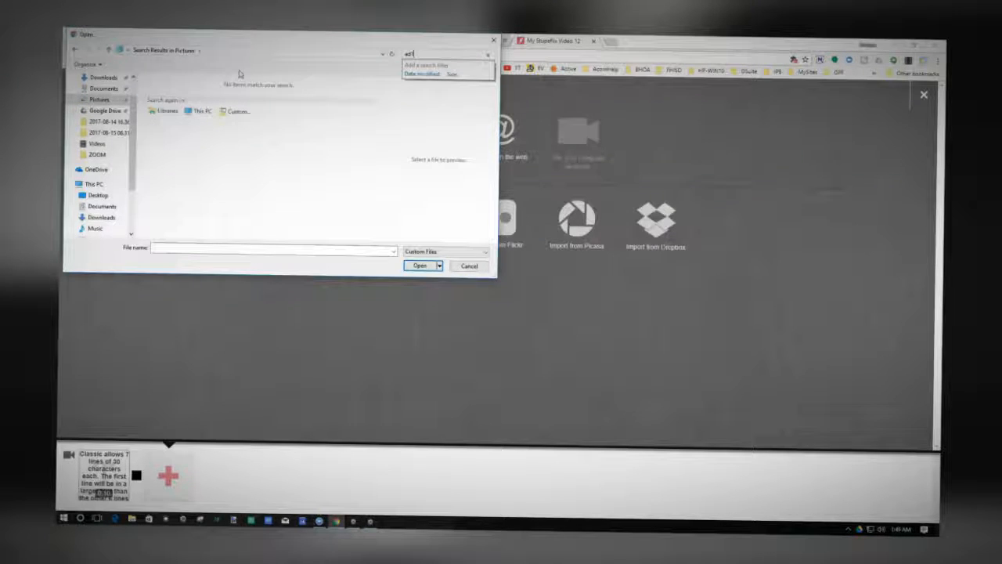
left_click(197, 112)
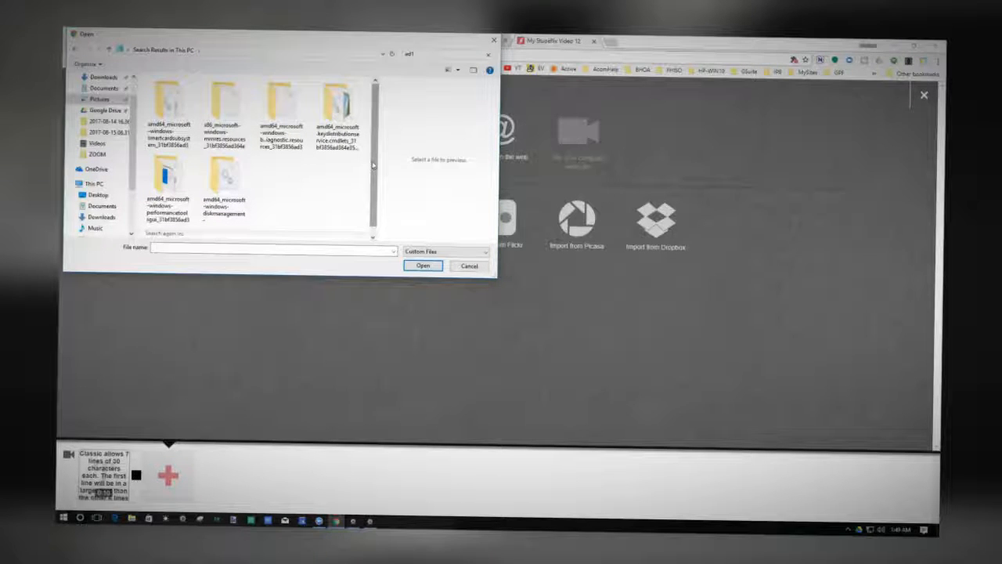
scroll(345, 181, "down", 1)
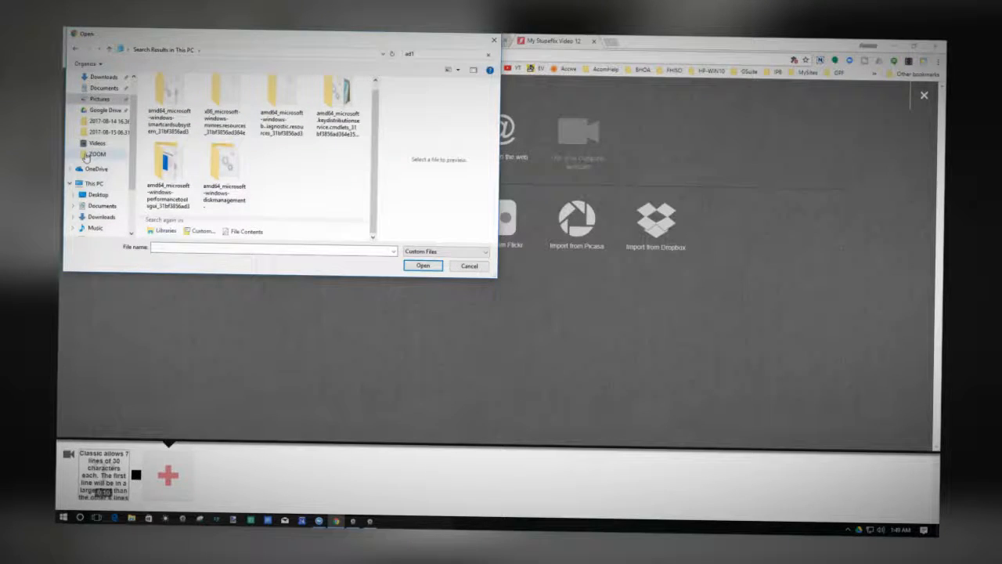
Upload the ad1 image from the ZOOM folder inside Videos as the slide after the title slide.
left_click(96, 154)
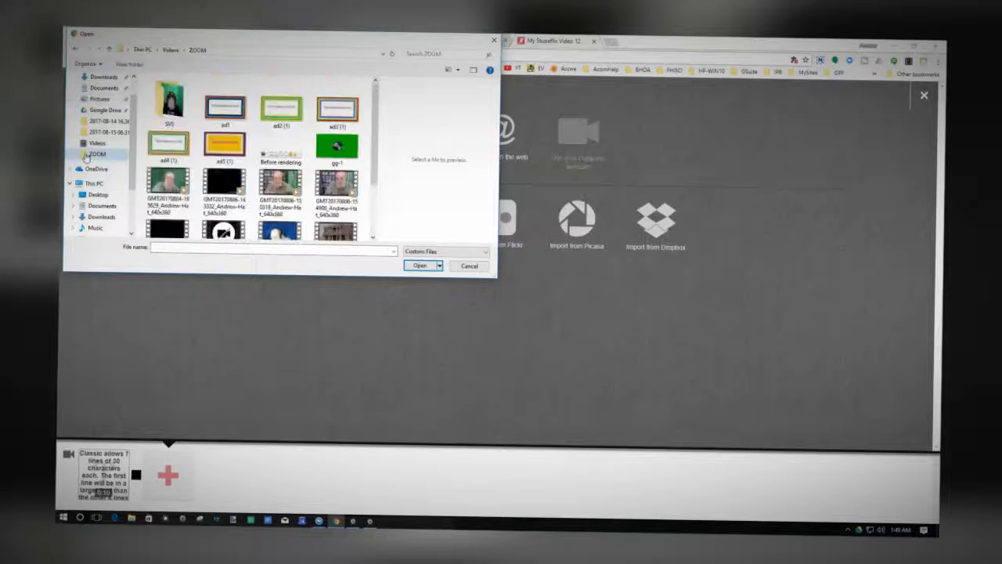
left_click(231, 107)
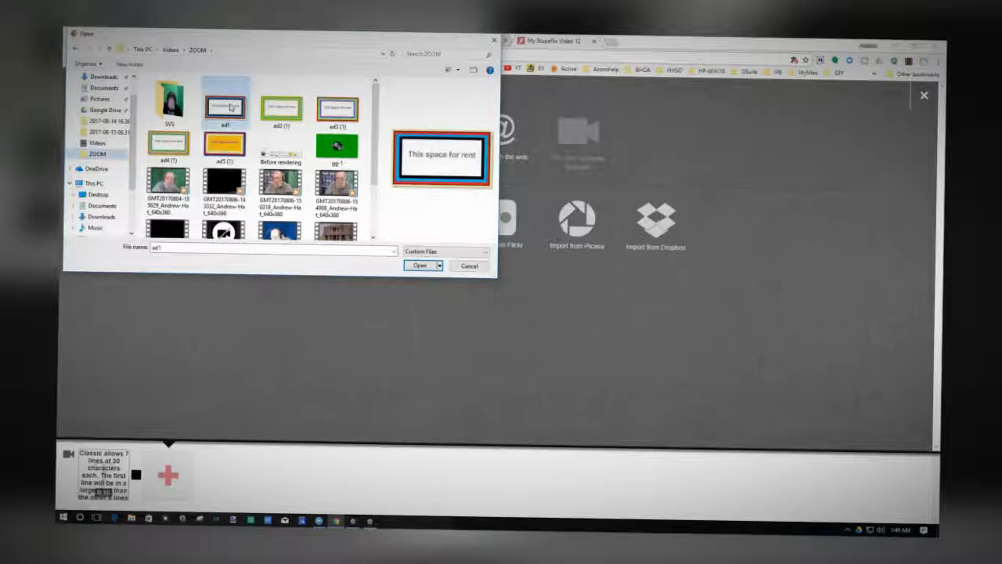
left_click(421, 266)
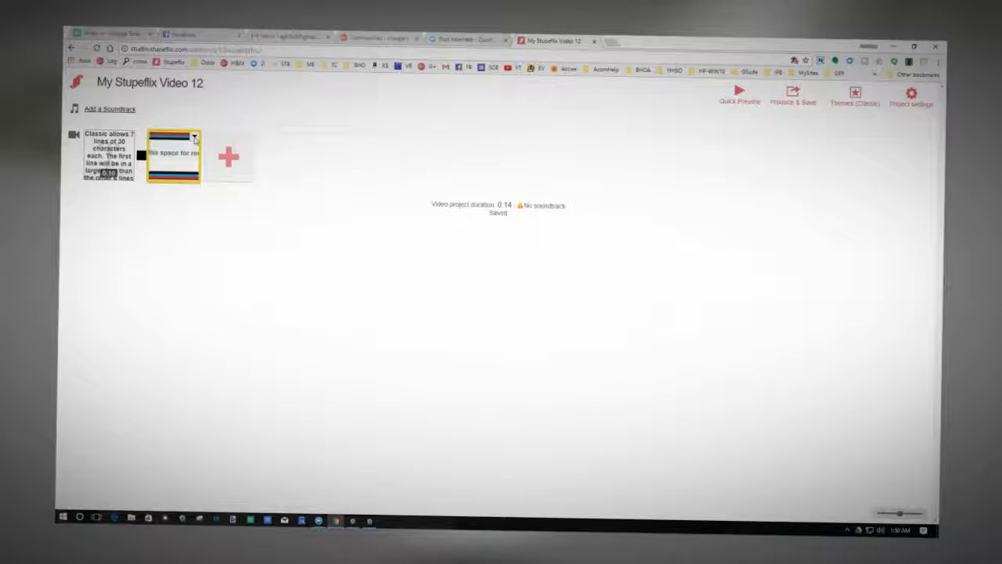
Add the text overlay "One line of 50 characters" to the ad1 slide.
left_click(195, 139)
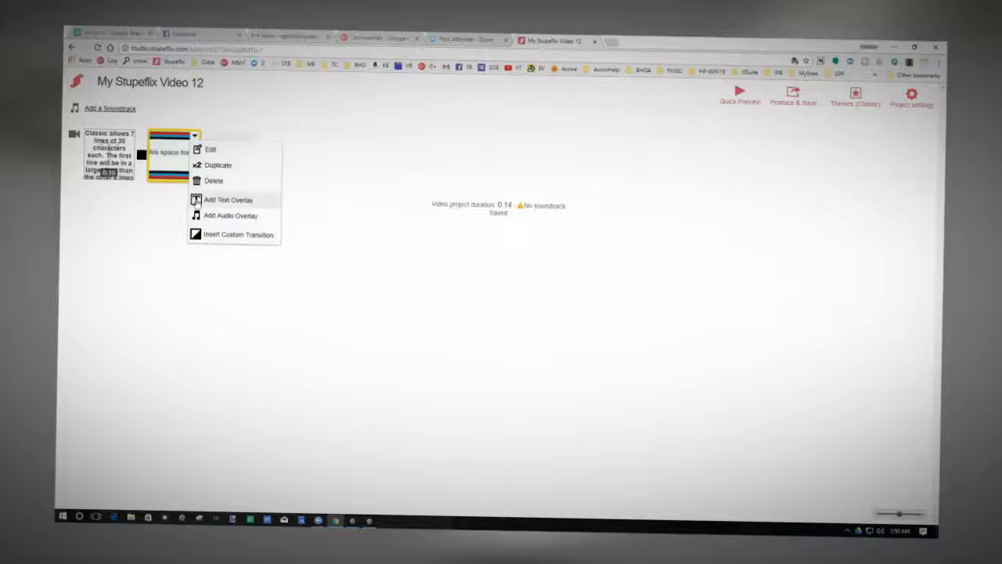
left_click(195, 201)
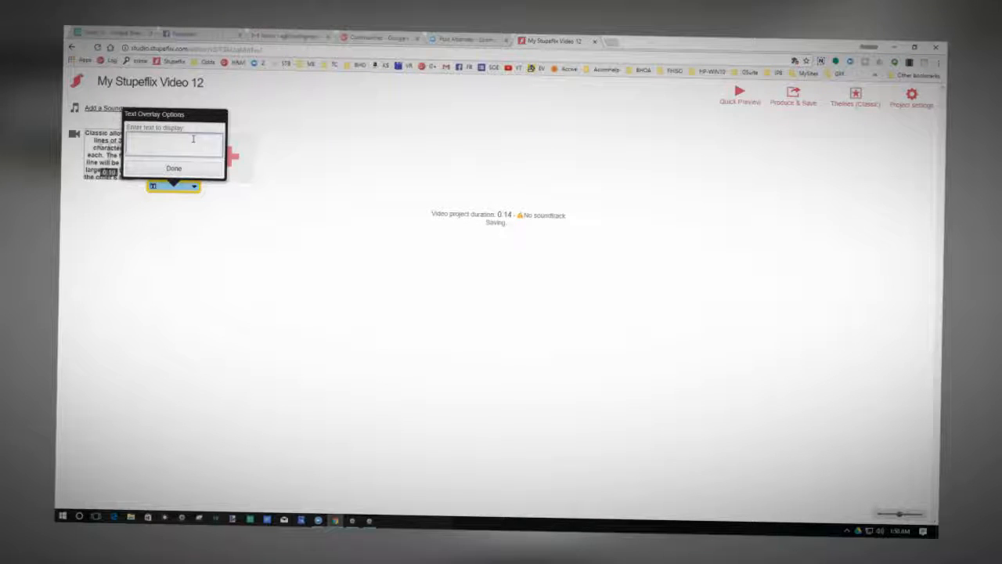
type("One line")
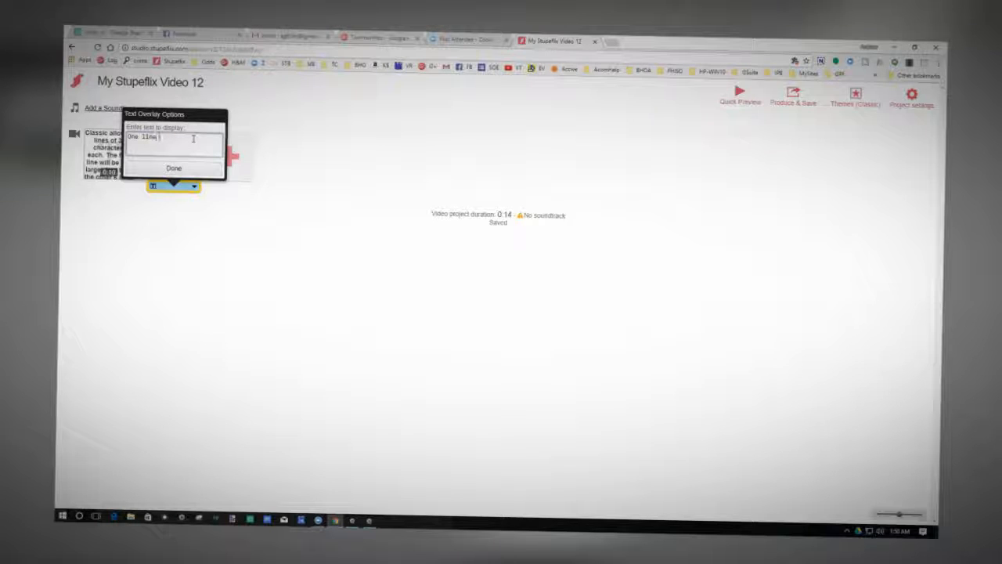
type(" of 50 characters")
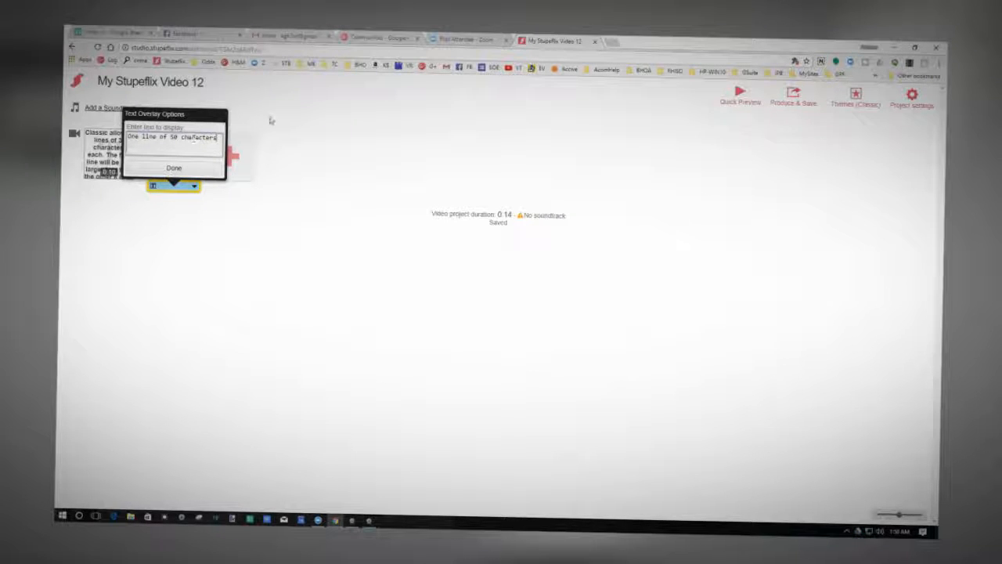
left_click(174, 169)
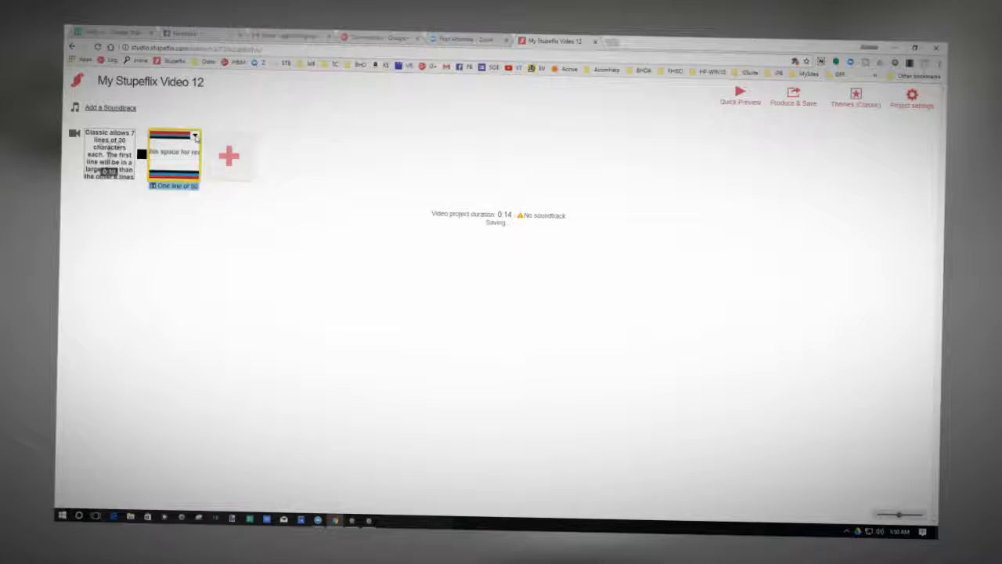
Insert a Fade to white custom transition after the ad1 slide.
left_click(195, 136)
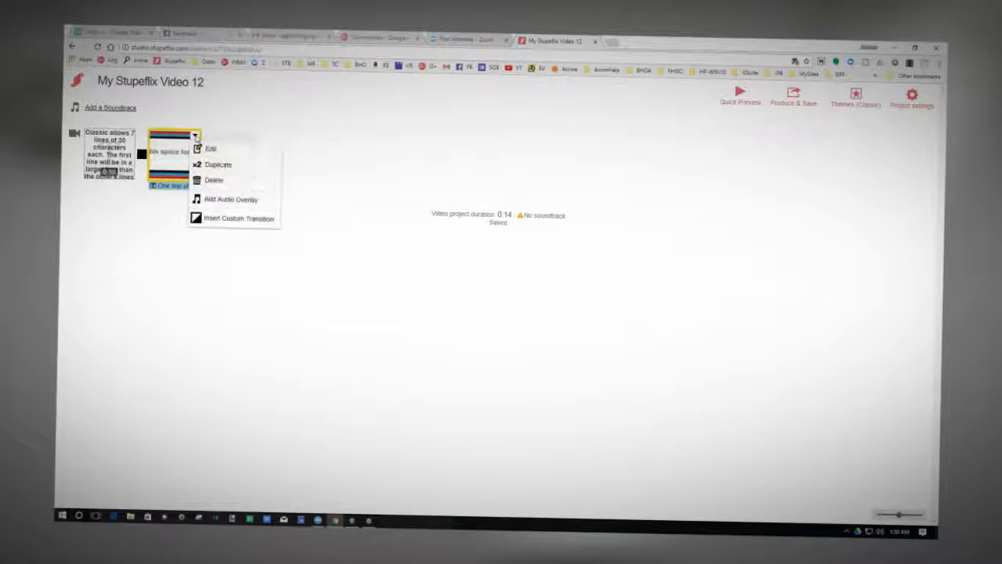
left_click(197, 219)
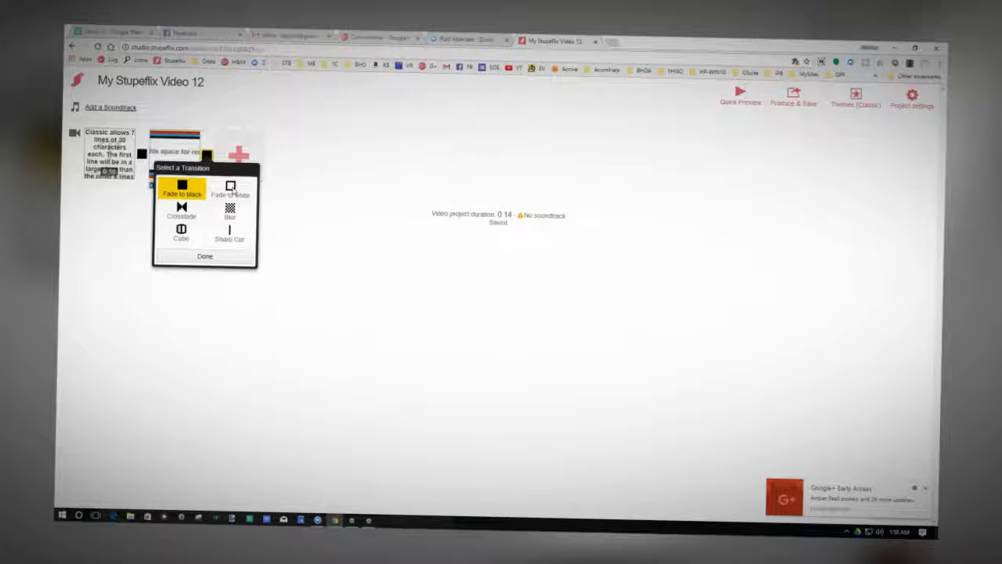
left_click(231, 189)
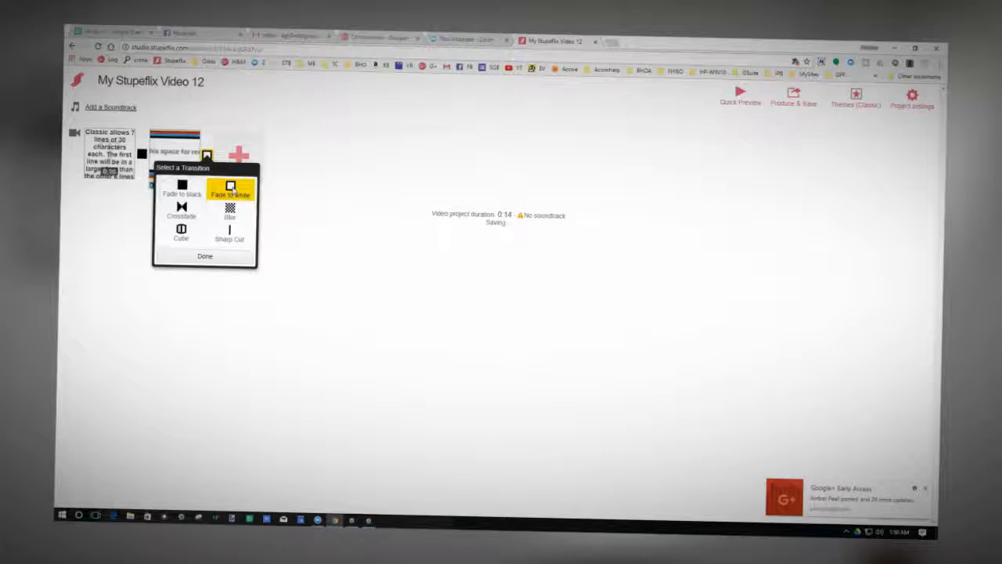
left_click(203, 256)
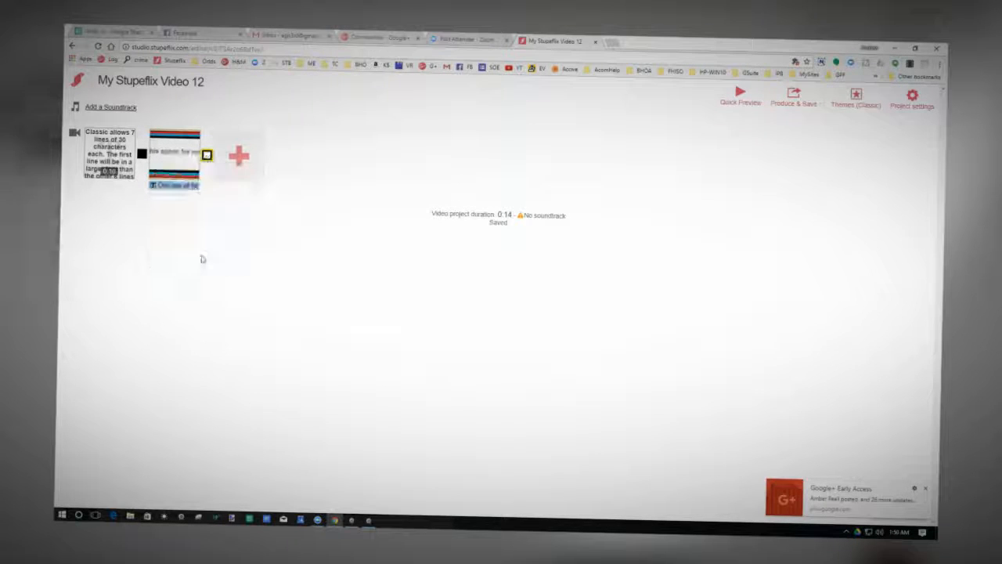
Add the image ad2 (1) from the ZOOM folder as the slide after the Fade to white transition.
left_click(239, 156)
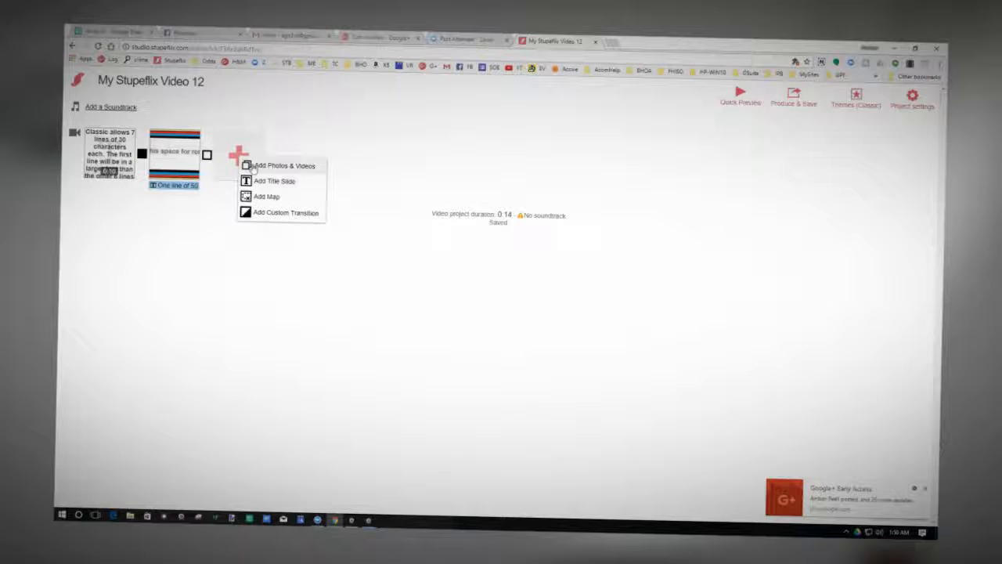
left_click(253, 168)
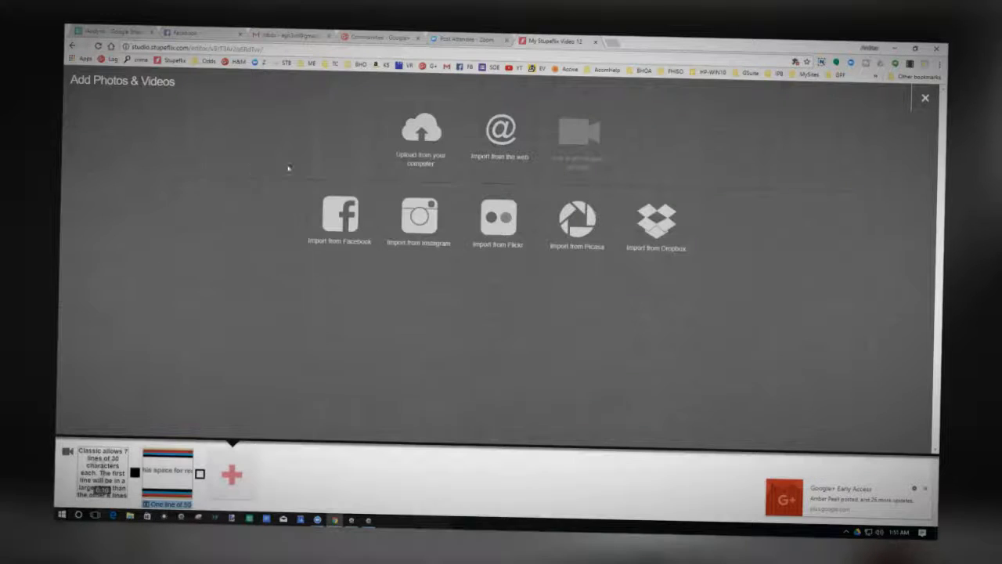
left_click(436, 143)
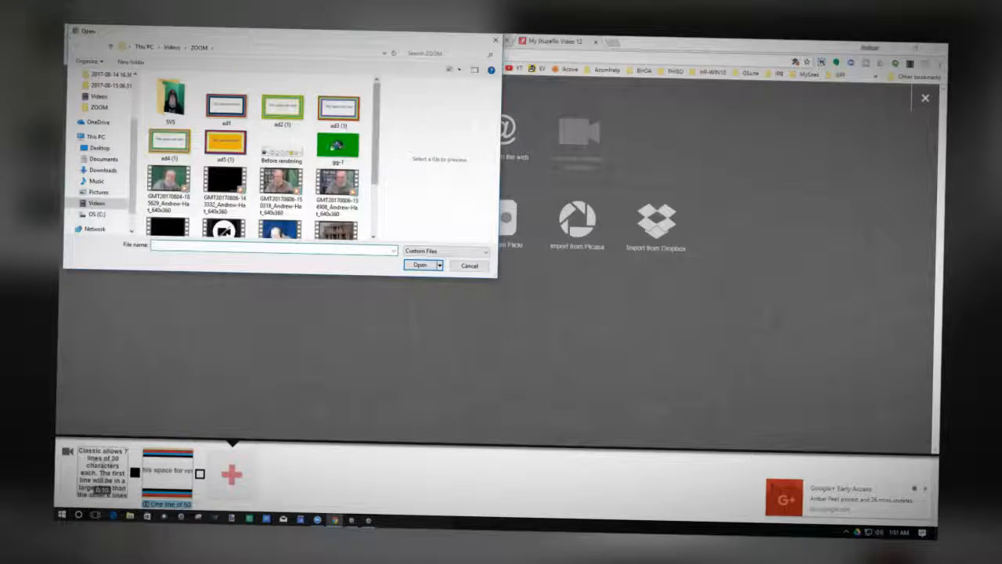
left_click(272, 114)
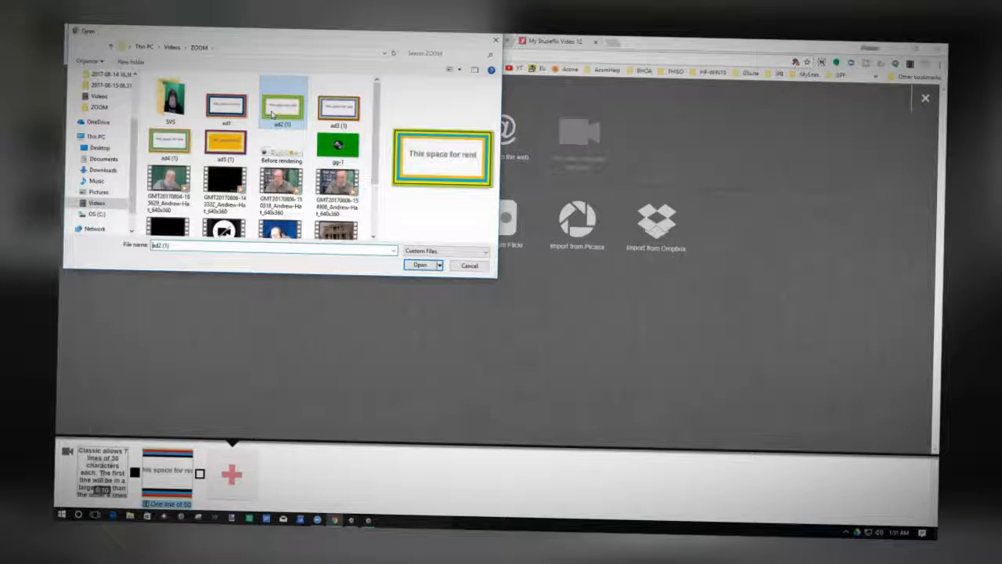
left_click(420, 266)
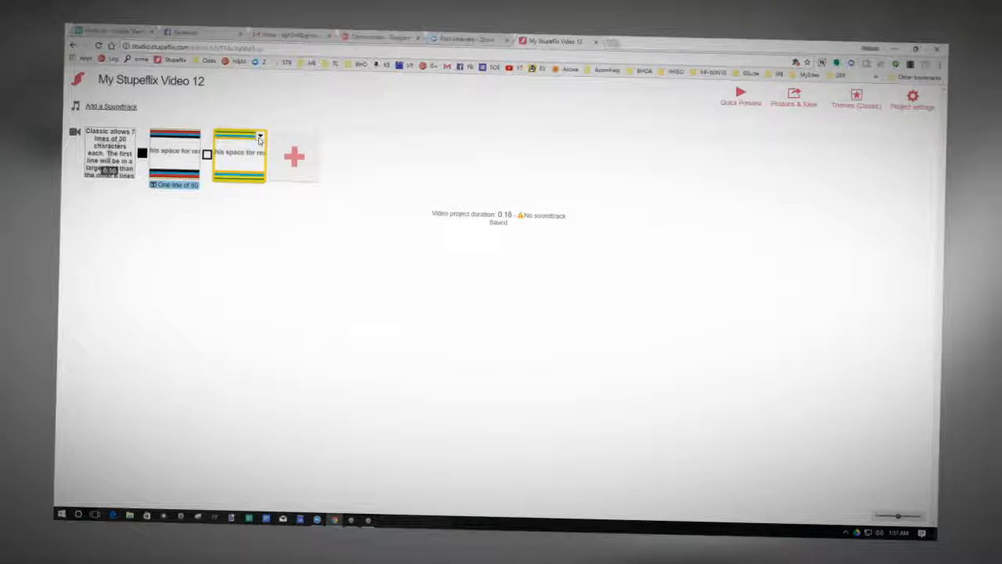
Insert a Crossfade custom transition after the ad2 (1) slide.
left_click(260, 136)
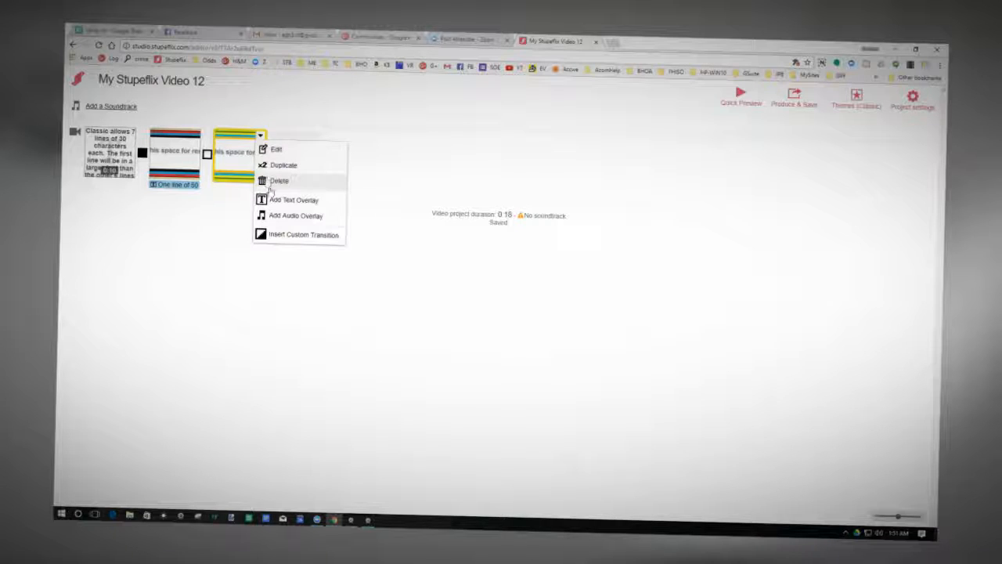
left_click(277, 235)
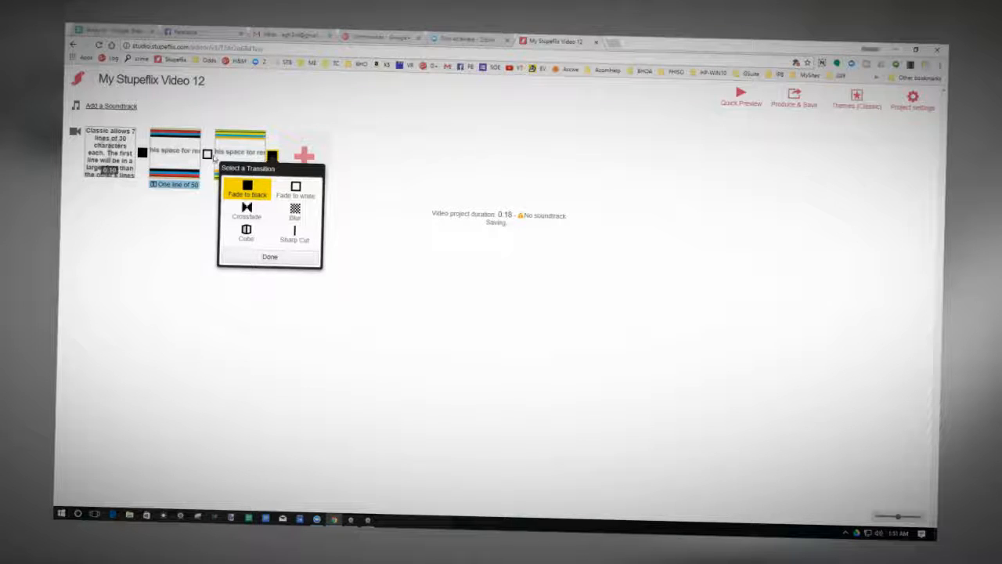
left_click(247, 209)
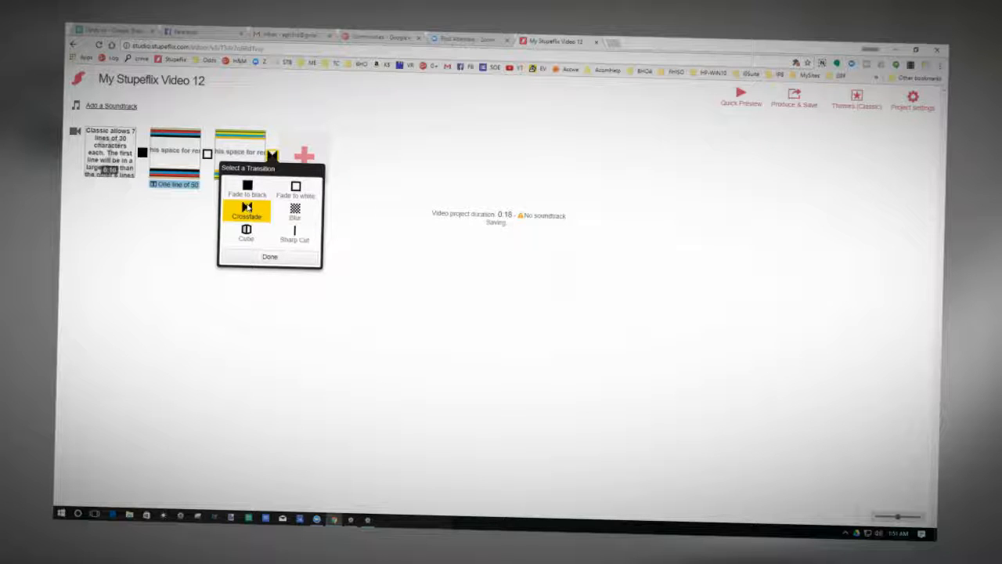
left_click(279, 256)
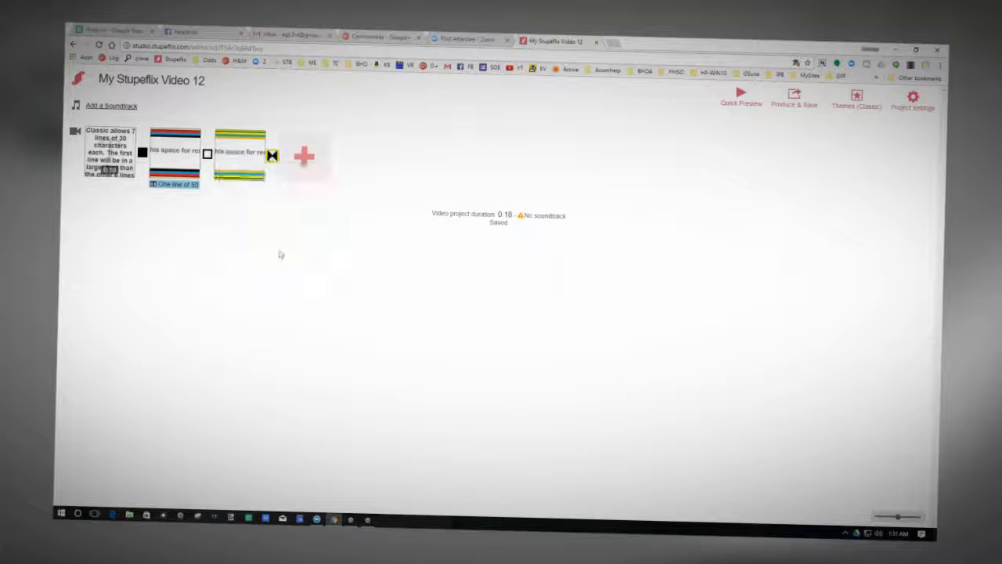
Add the image ad3 (1) from the ZOOM folder as the slide after the Crossfade transition.
left_click(304, 157)
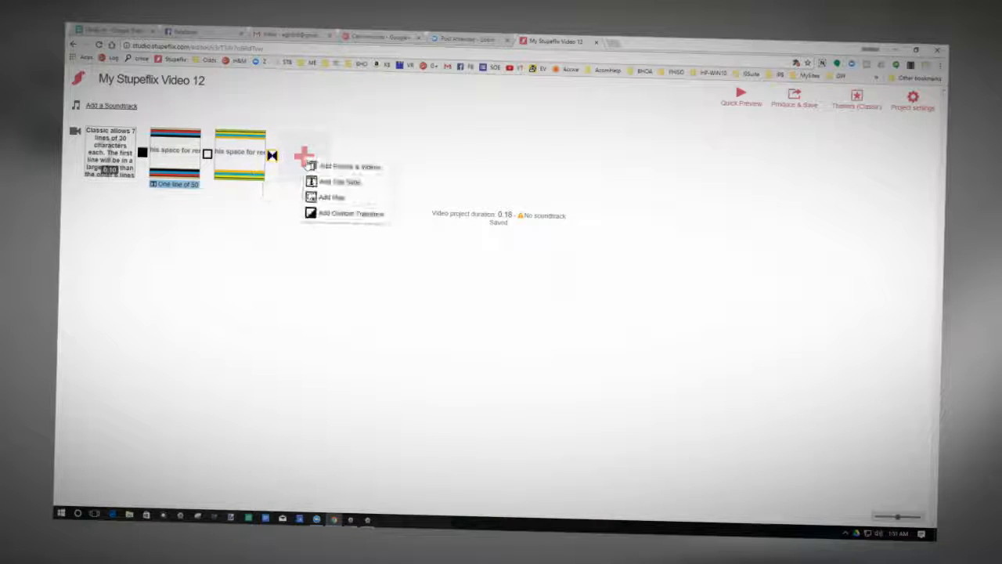
left_click(325, 167)
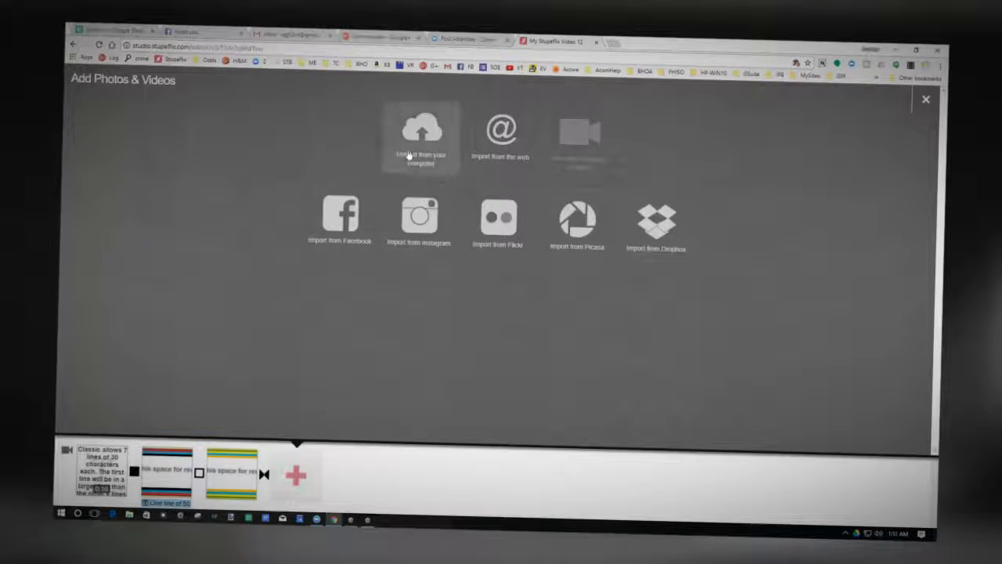
left_click(408, 156)
left_click(346, 121)
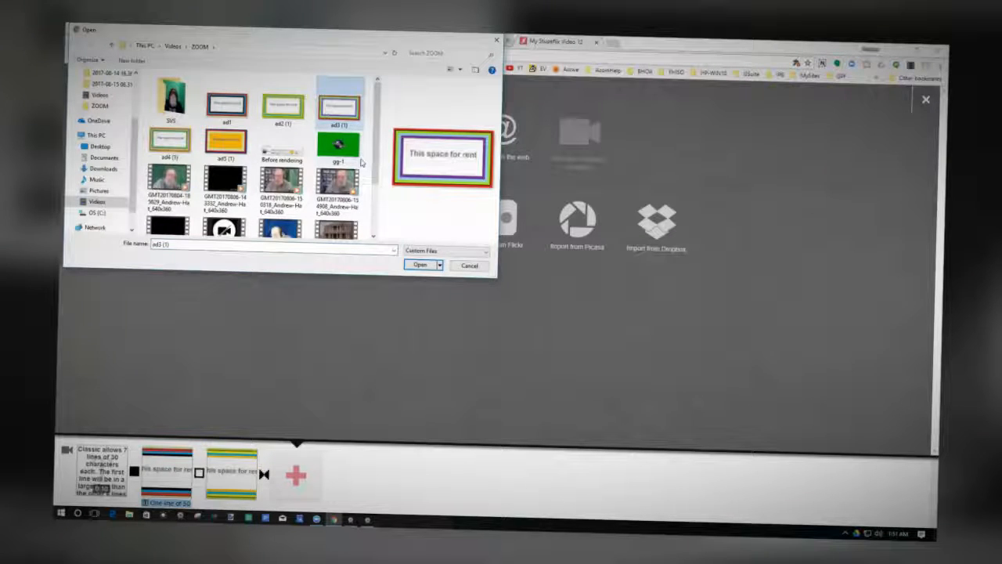
left_click(420, 265)
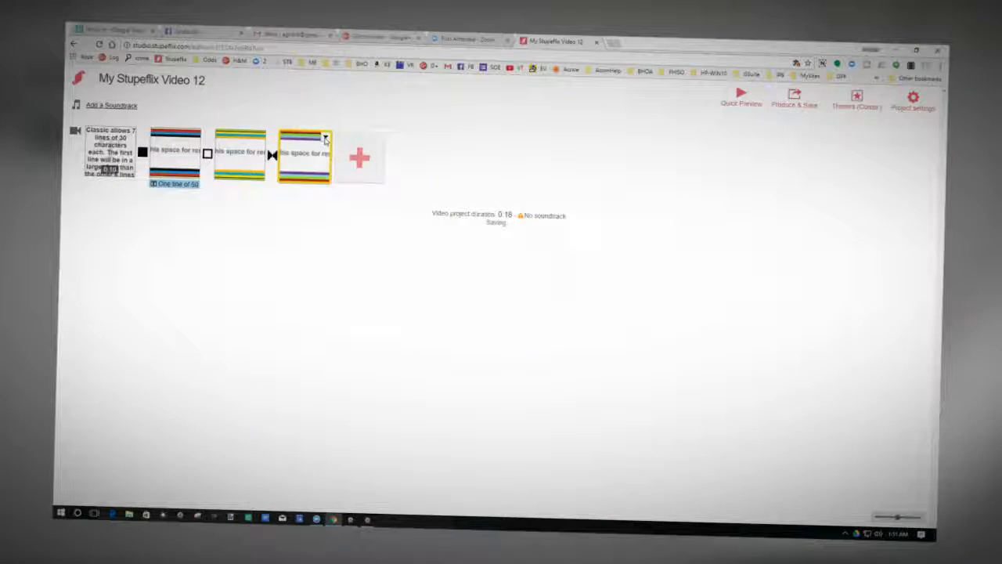
Insert a Blur custom transition after the ad3 (1) slide.
left_click(325, 138)
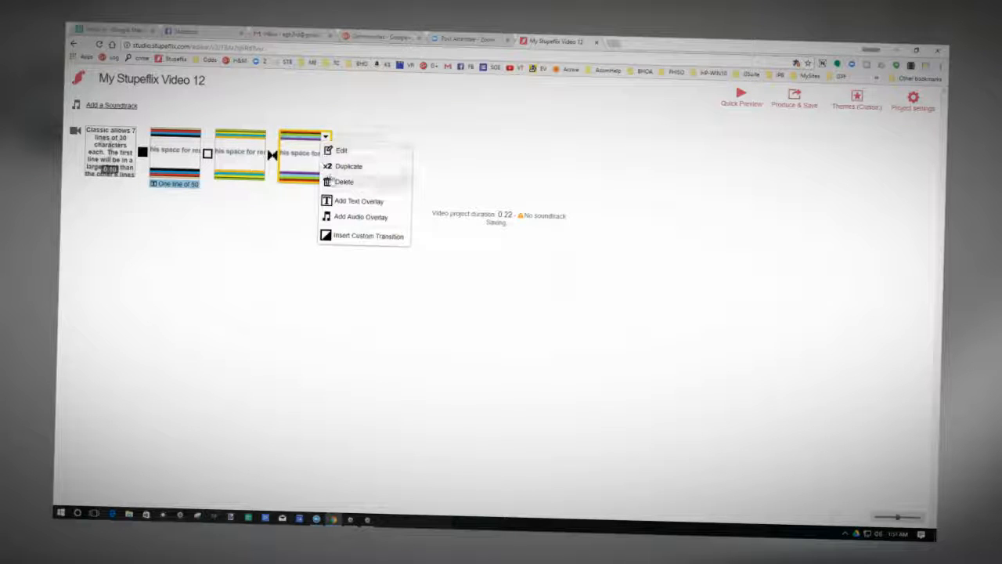
left_click(332, 237)
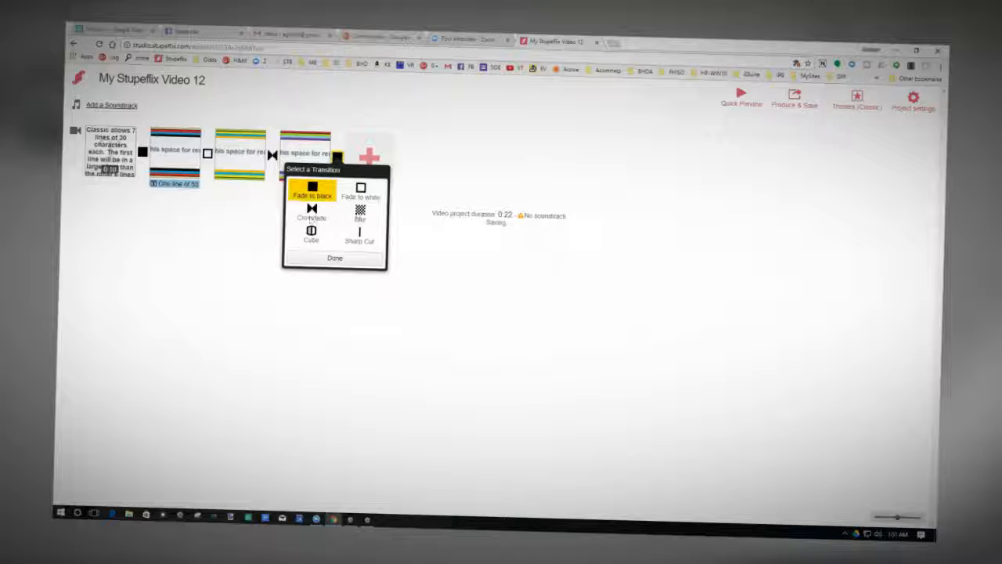
left_click(360, 213)
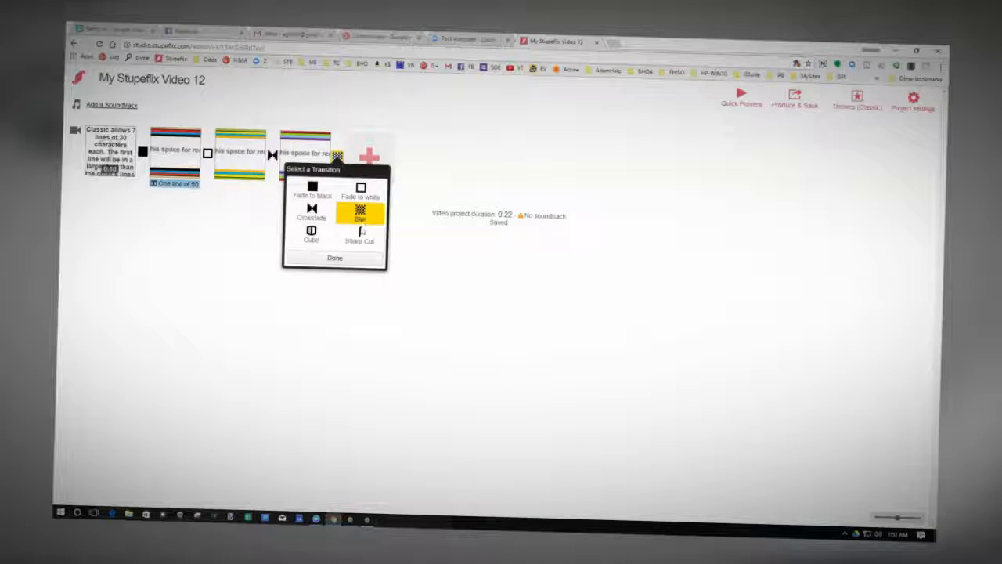
left_click(334, 257)
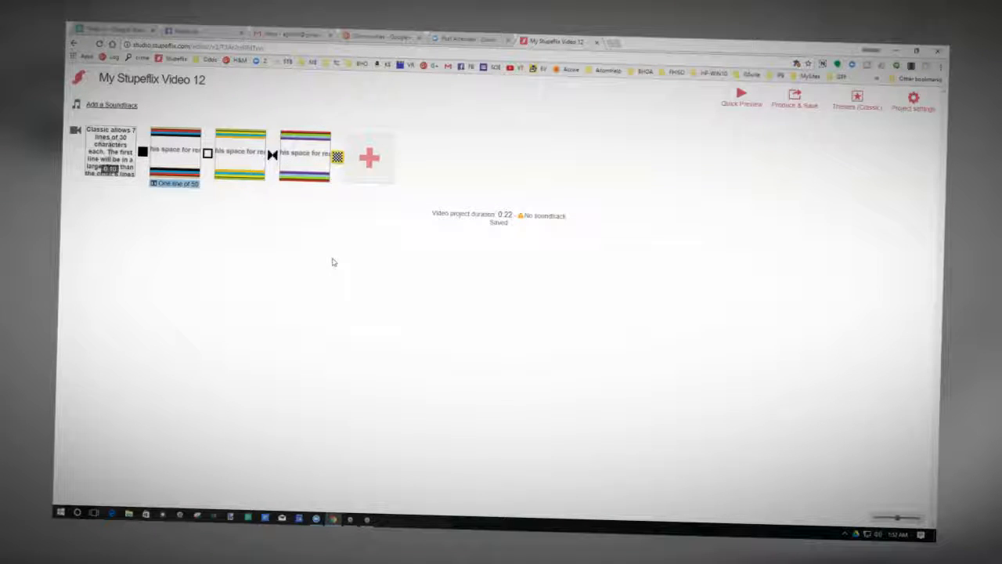
Add the image ad4 (1) from the ZOOM folder as the slide after the Blur transition.
left_click(372, 160)
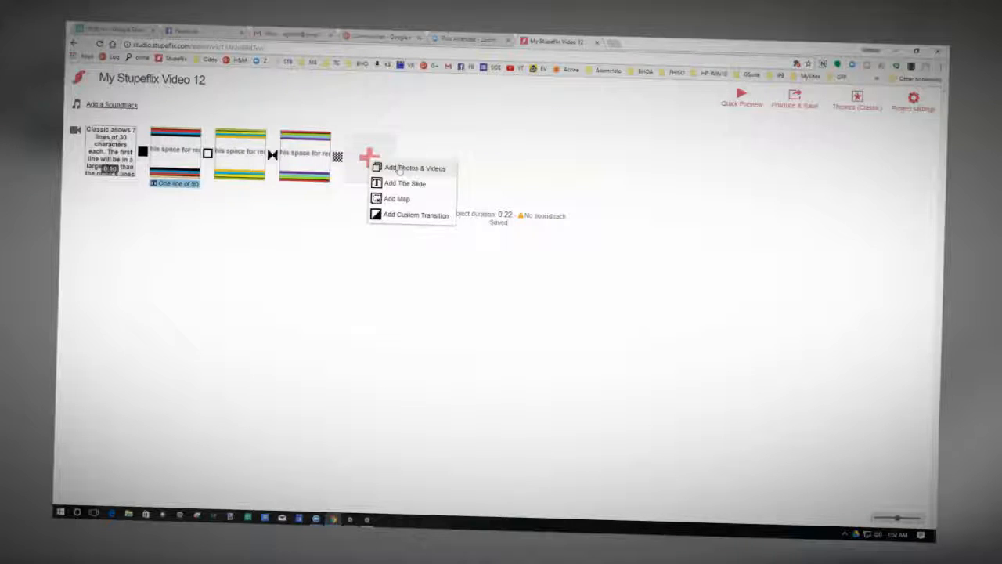
left_click(401, 169)
left_click(419, 154)
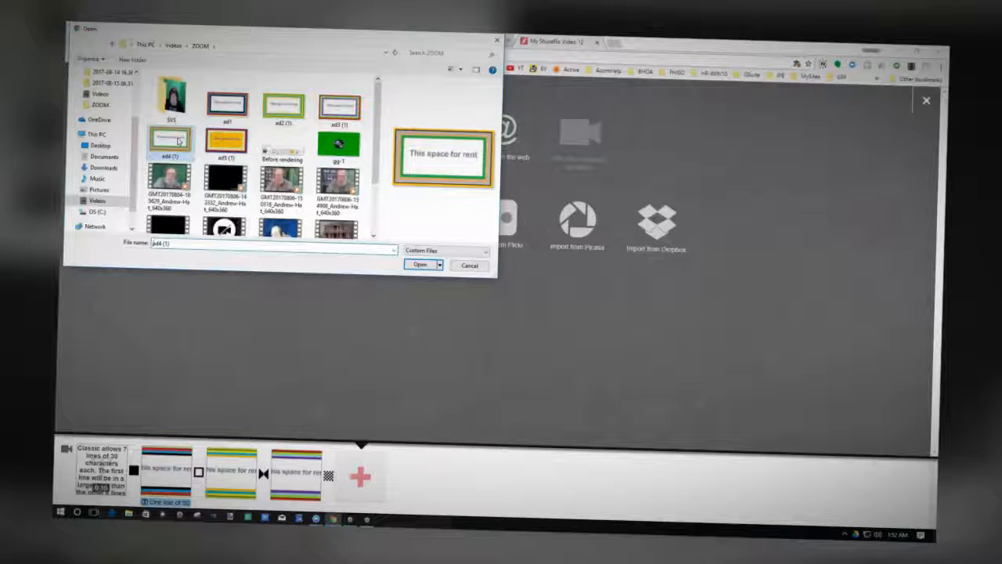
left_click(420, 265)
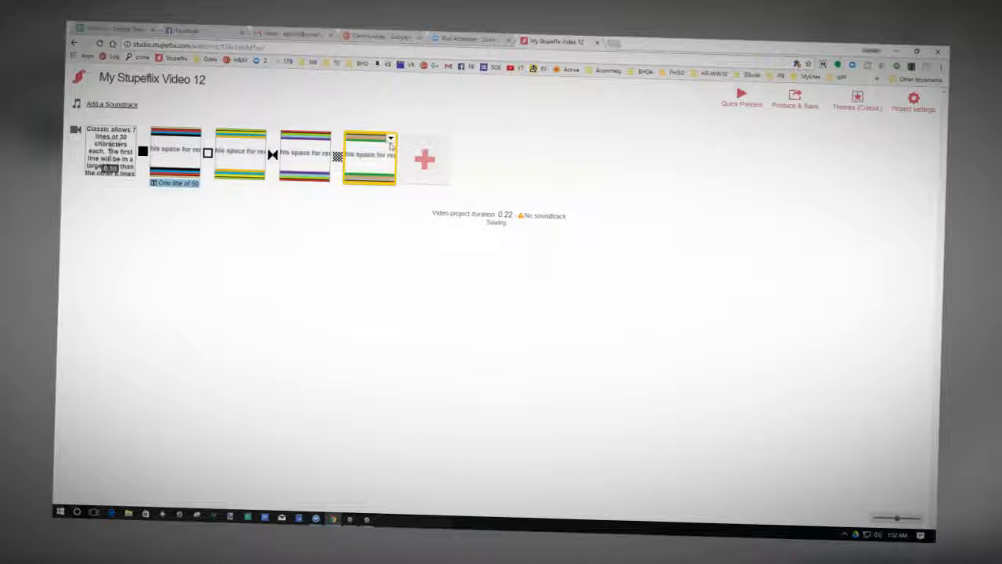
Insert a Cube custom transition after the ad4 (1) slide.
left_click(391, 141)
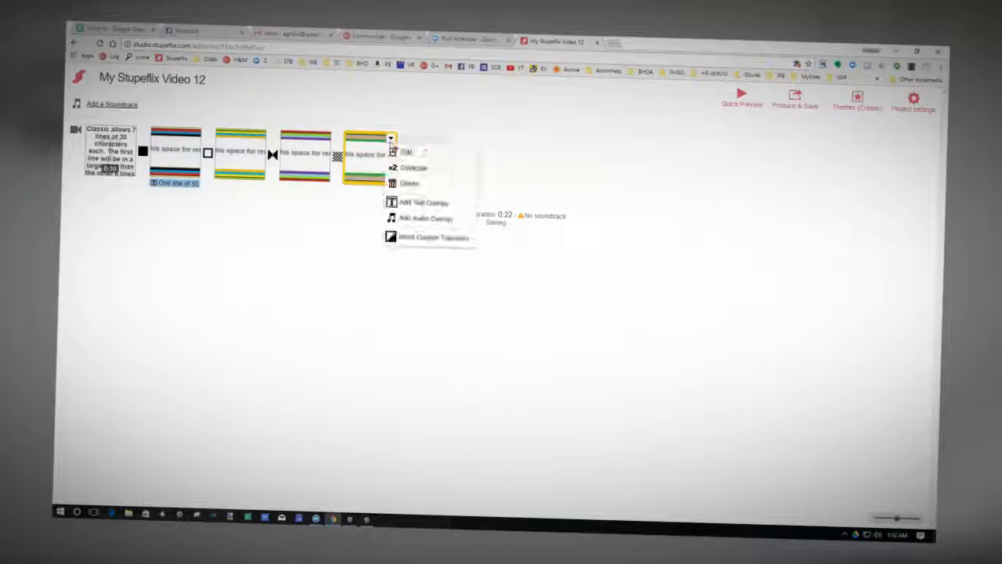
left_click(400, 238)
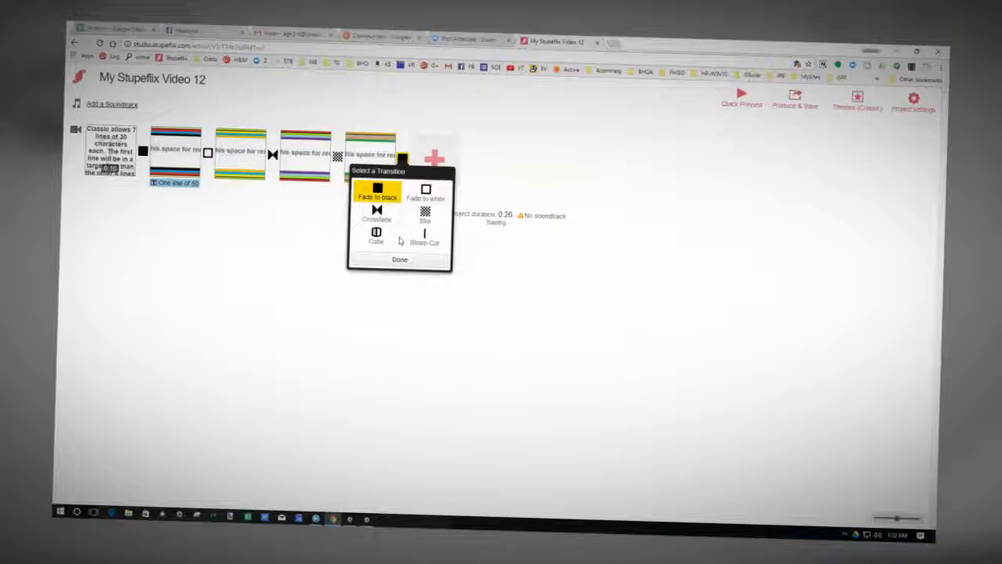
left_click(377, 237)
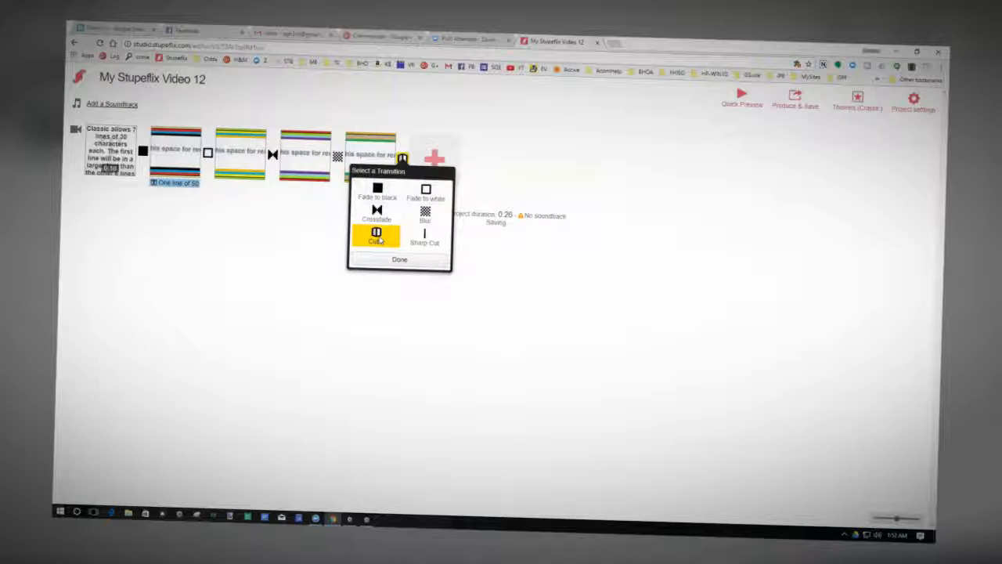
left_click(400, 261)
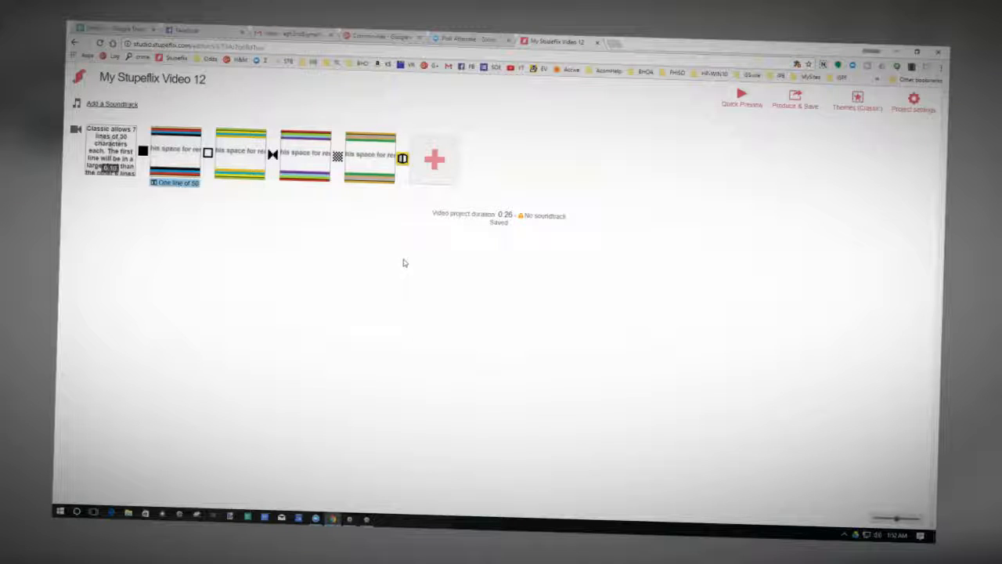
Add the image ad5 (1) from the ZOOM folder as the slide after the Cube transition.
left_click(434, 161)
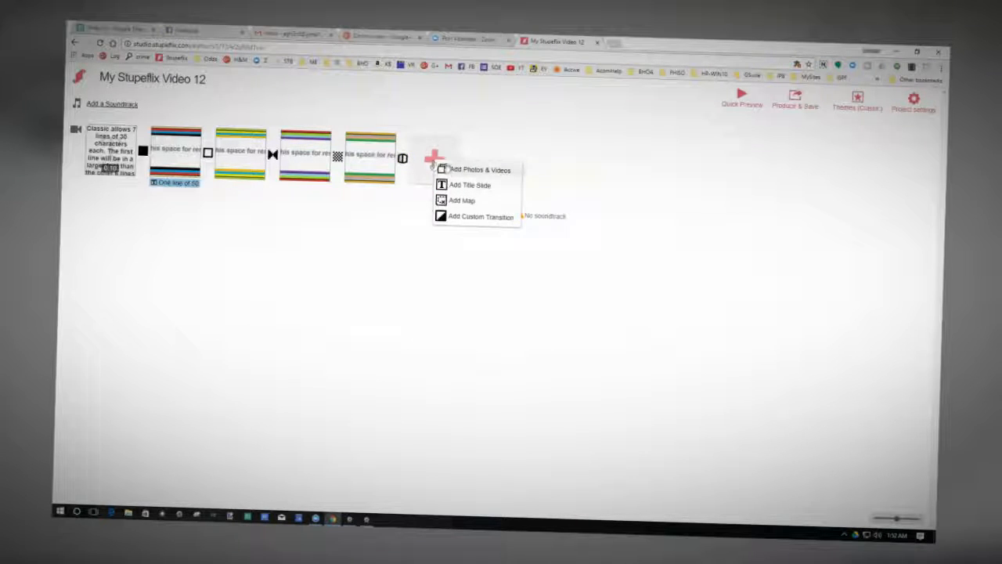
left_click(450, 170)
left_click(437, 152)
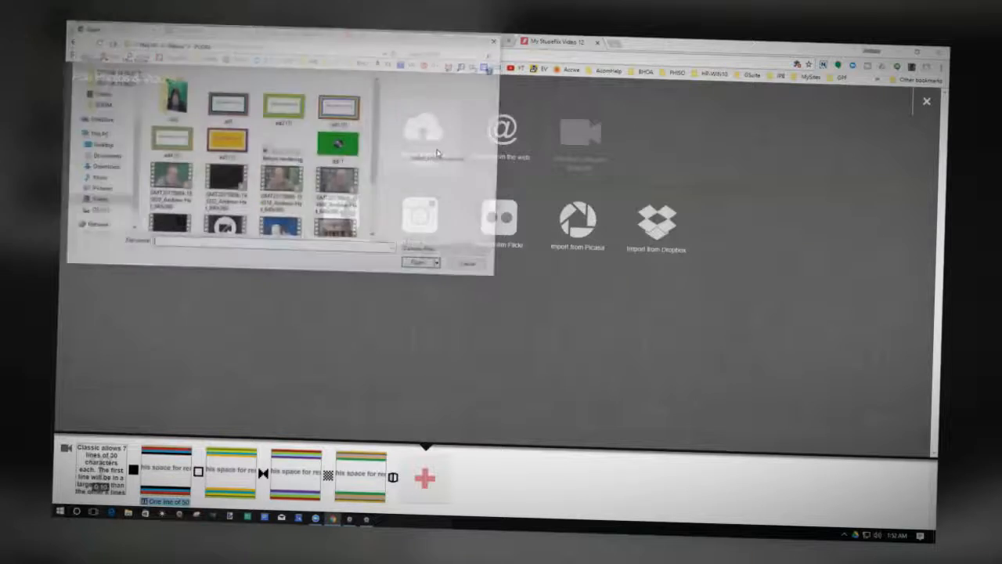
left_click(227, 145)
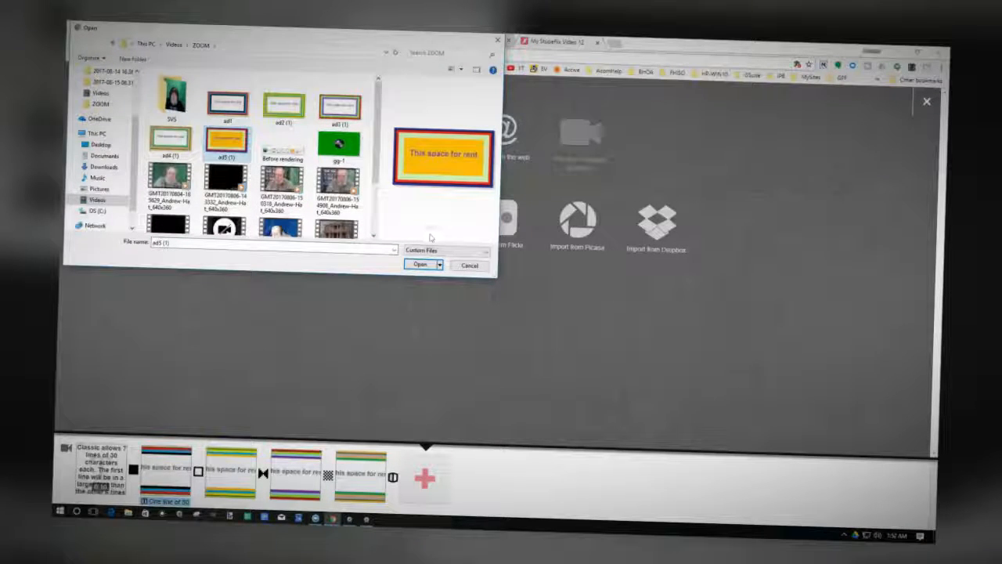
left_click(419, 266)
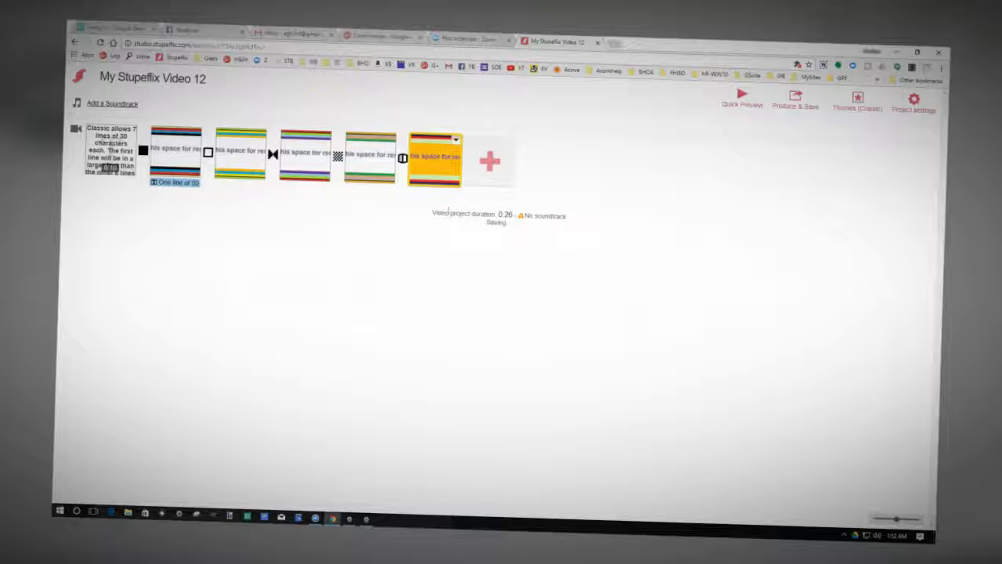
Insert a Sharp Cut custom transition after the ad5 (1) slide.
left_click(456, 140)
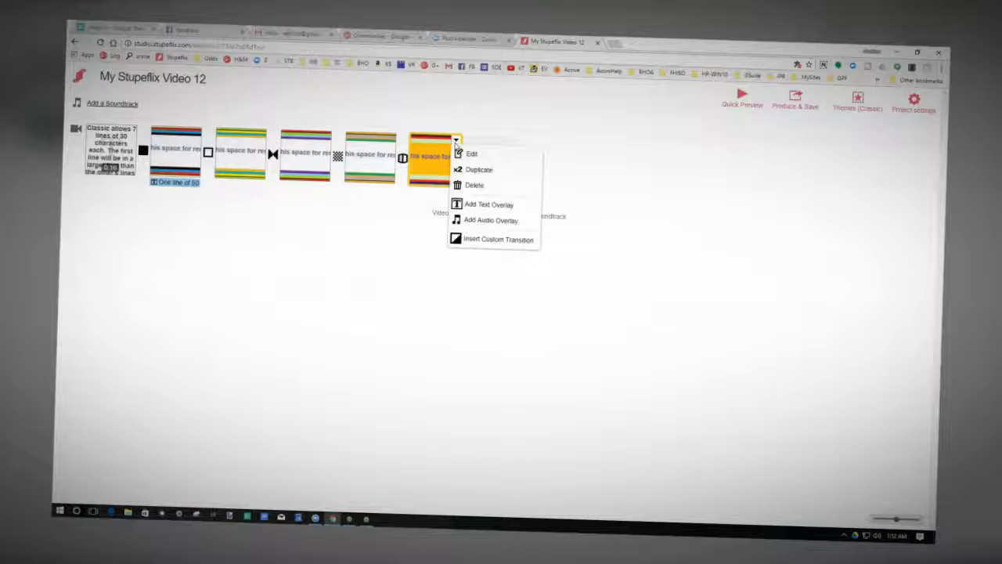
left_click(472, 239)
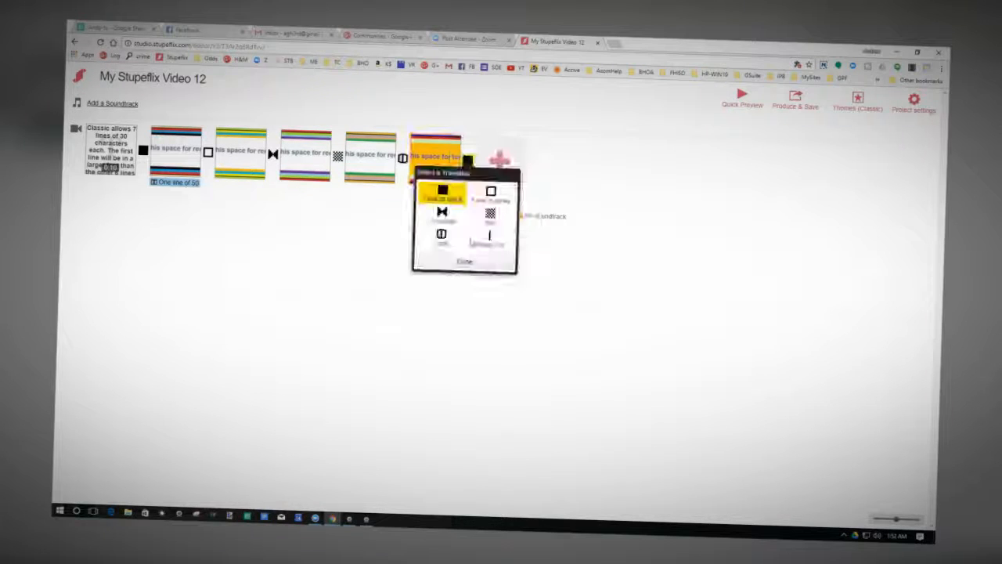
left_click(494, 243)
left_click(468, 262)
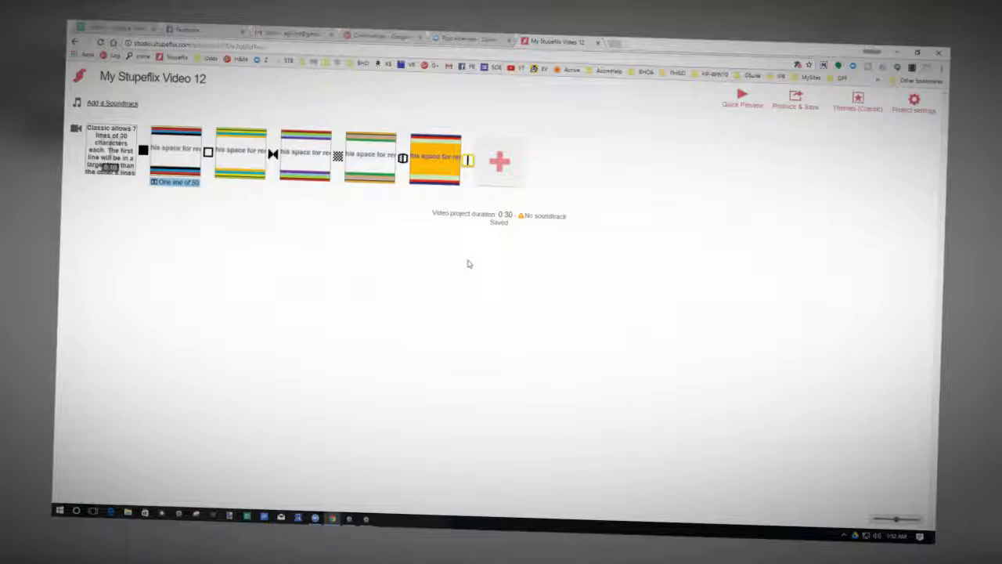
Add the image Before rendering from the ZOOM folder as the slide after the Sharp Cut transition.
left_click(501, 162)
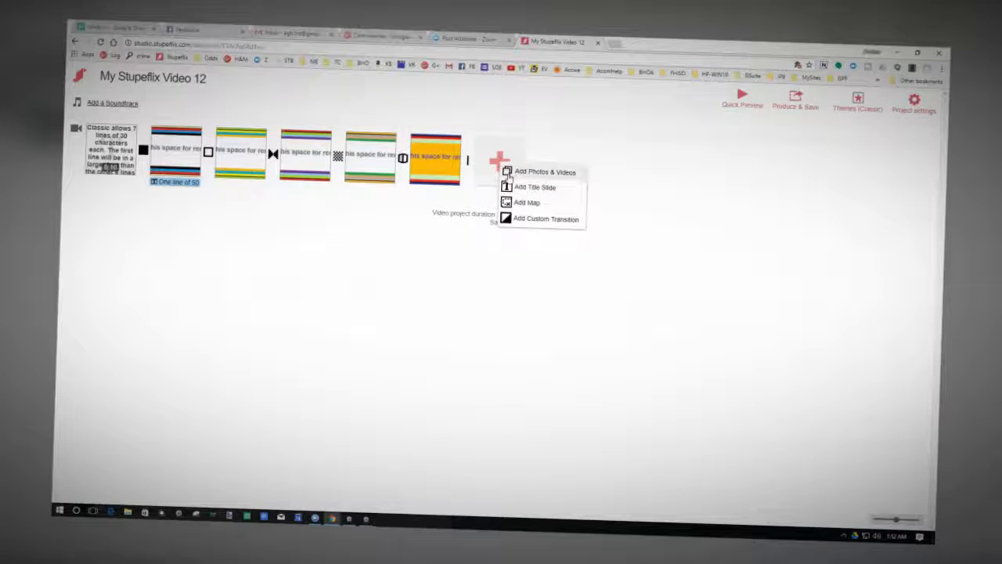
left_click(509, 175)
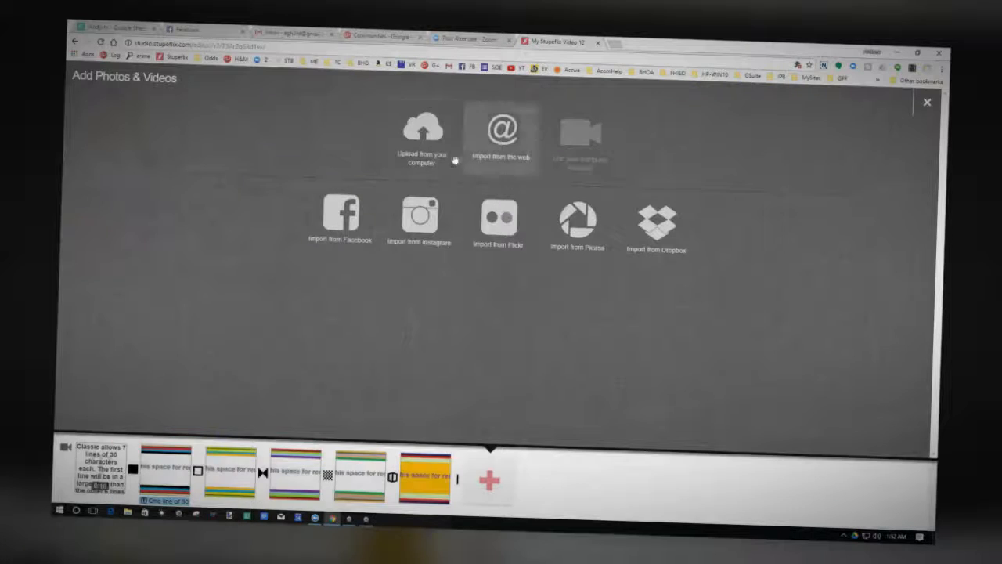
left_click(420, 132)
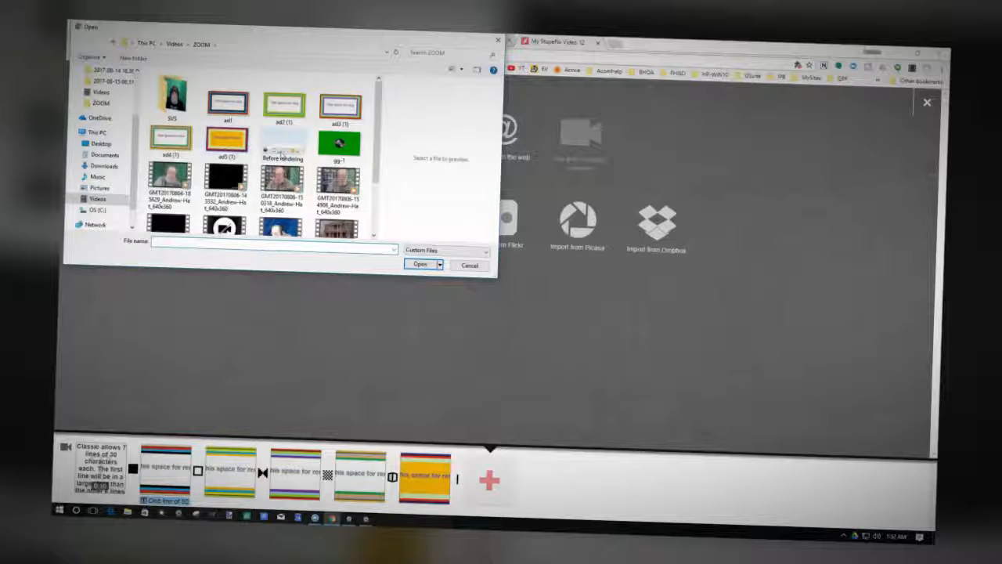
left_click(280, 153)
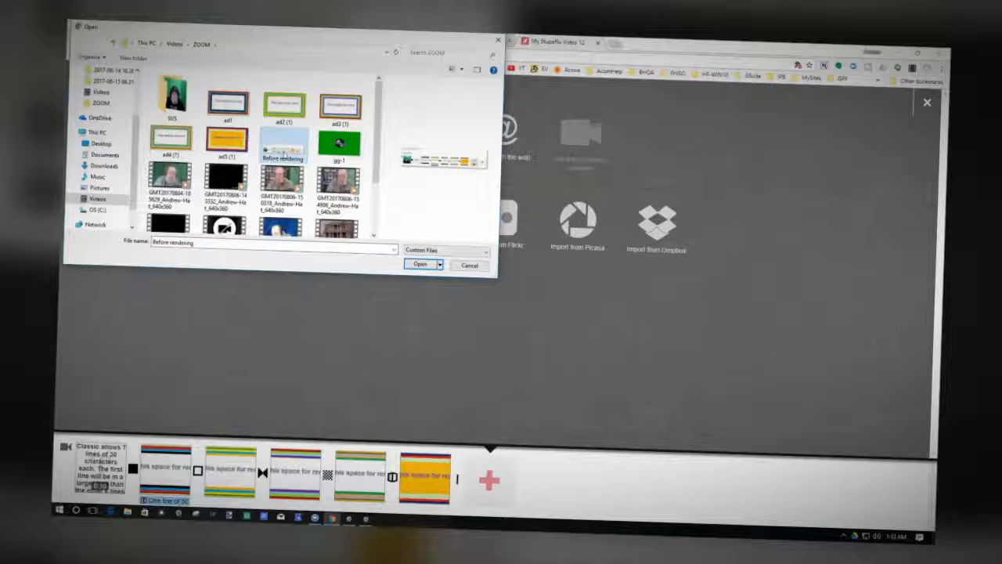
left_click(420, 266)
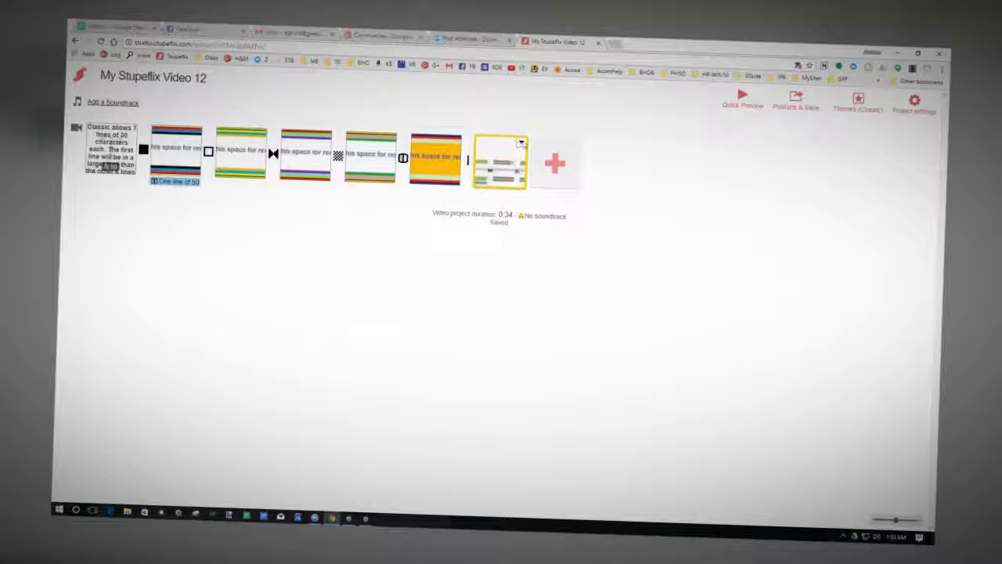
Insert a Fade to black custom transition after the Before rendering slide.
left_click(522, 144)
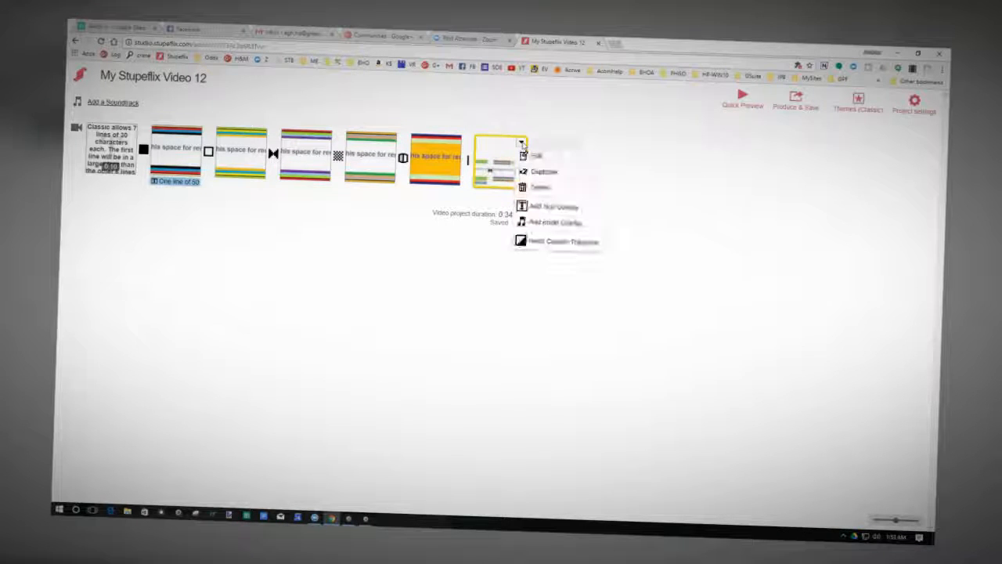
left_click(531, 243)
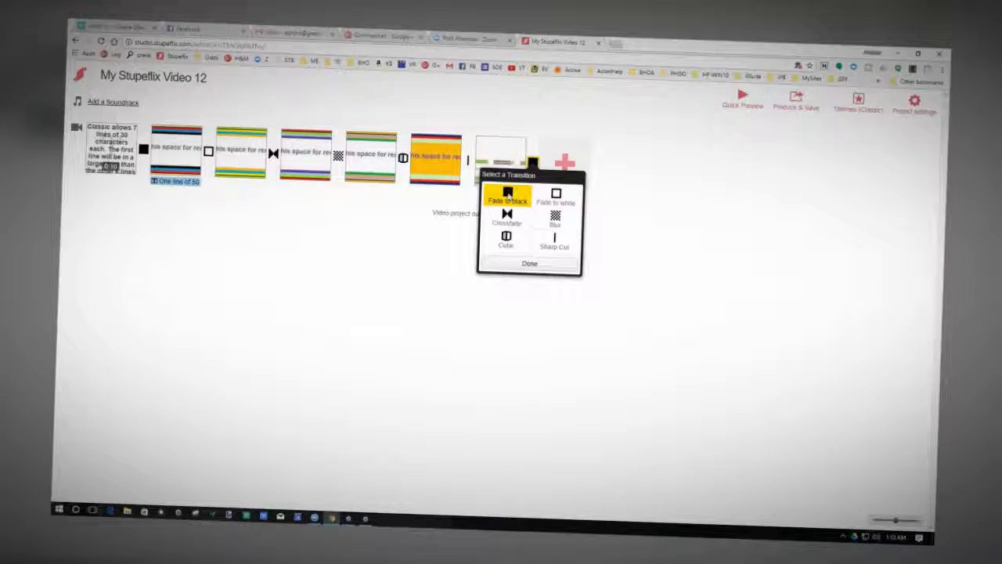
left_click(528, 264)
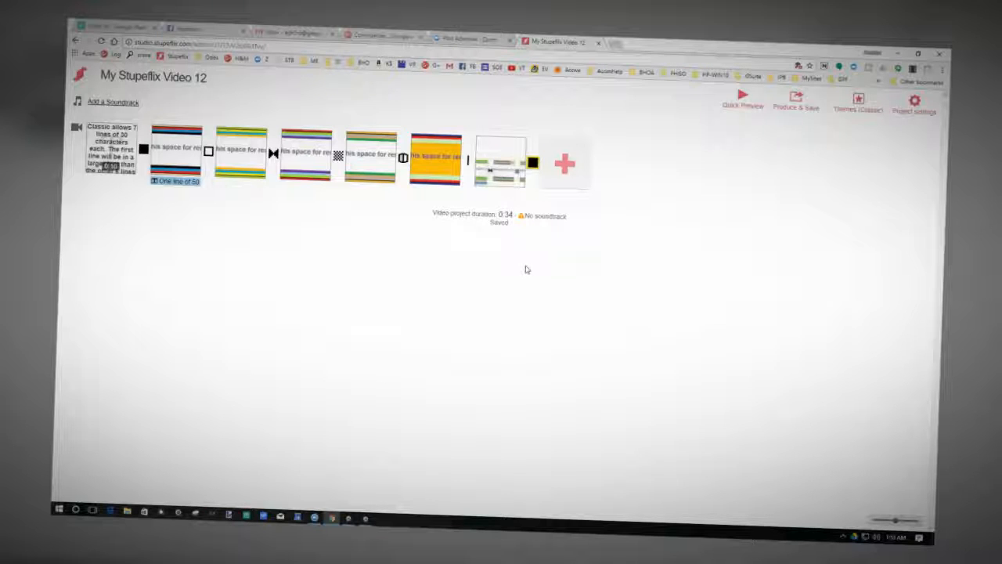
Add the image gg-1 from the ZOOM folder as the final slide after the last Fade to black transition.
left_click(564, 166)
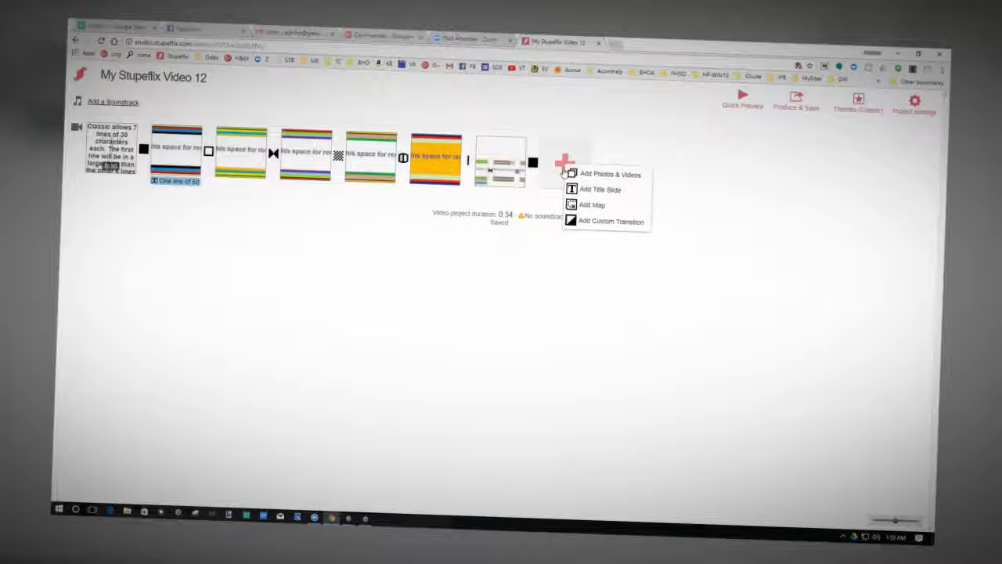
left_click(573, 174)
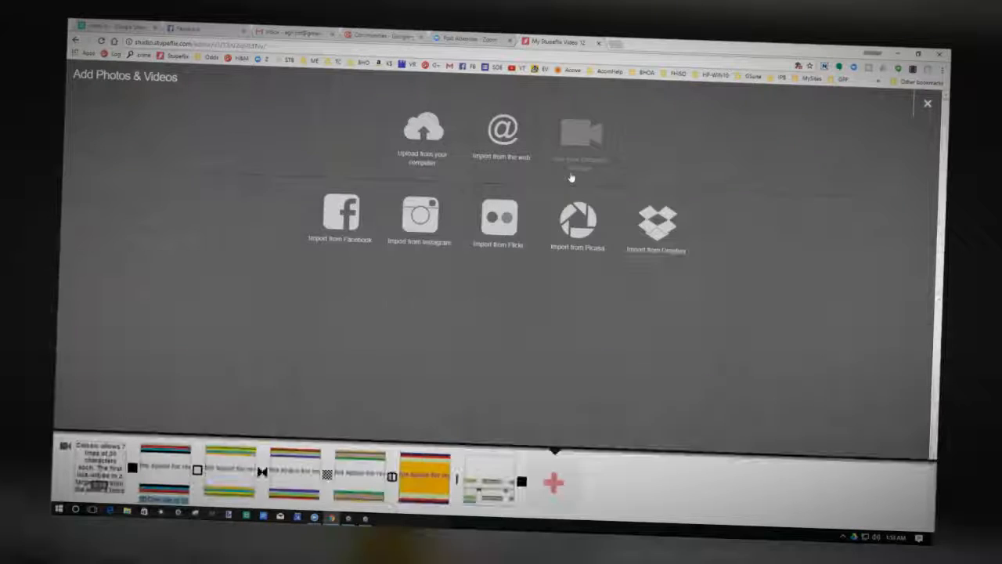
left_click(422, 137)
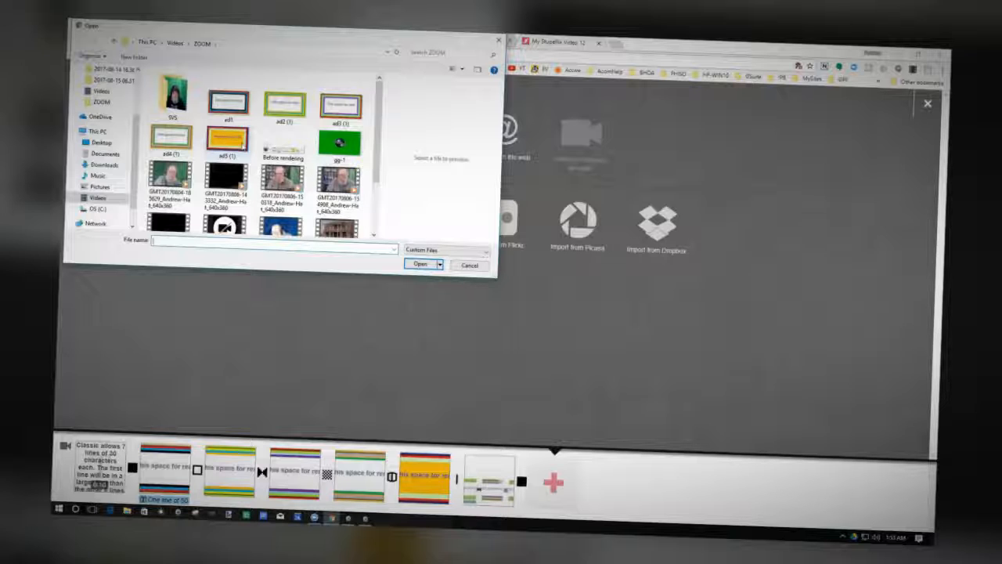
scroll(235, 157, "down", 2)
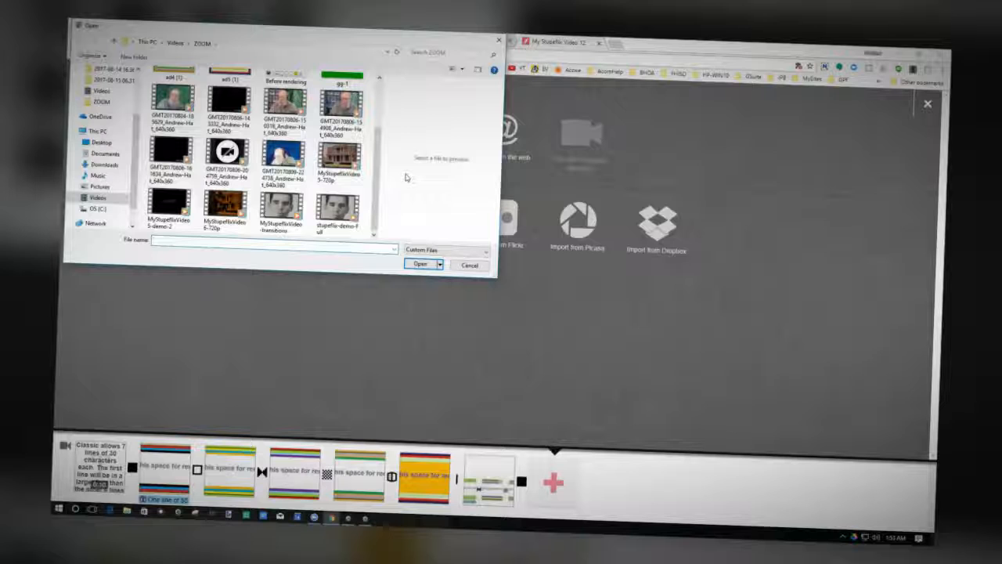
scroll(377, 176, "up", 2)
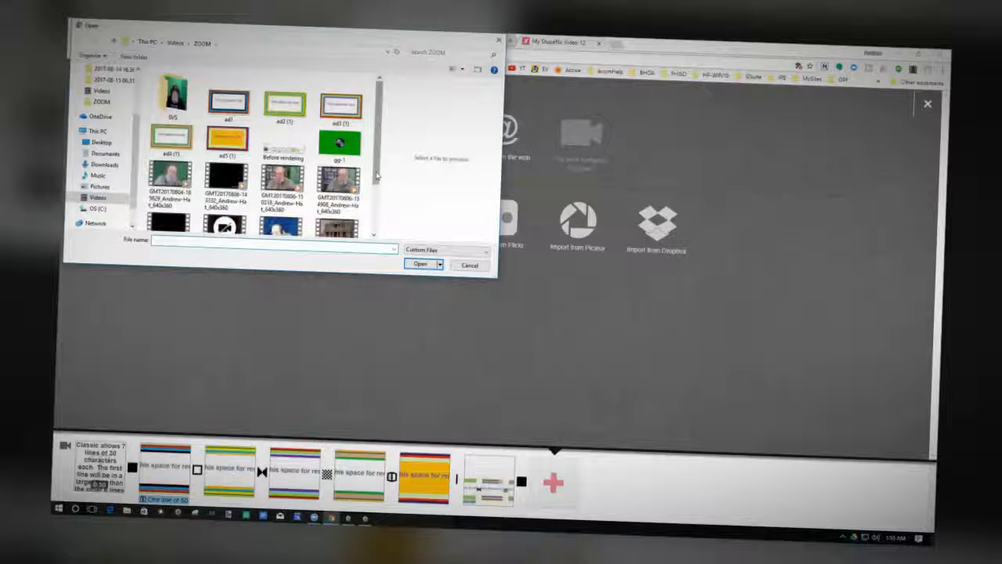
left_click(338, 146)
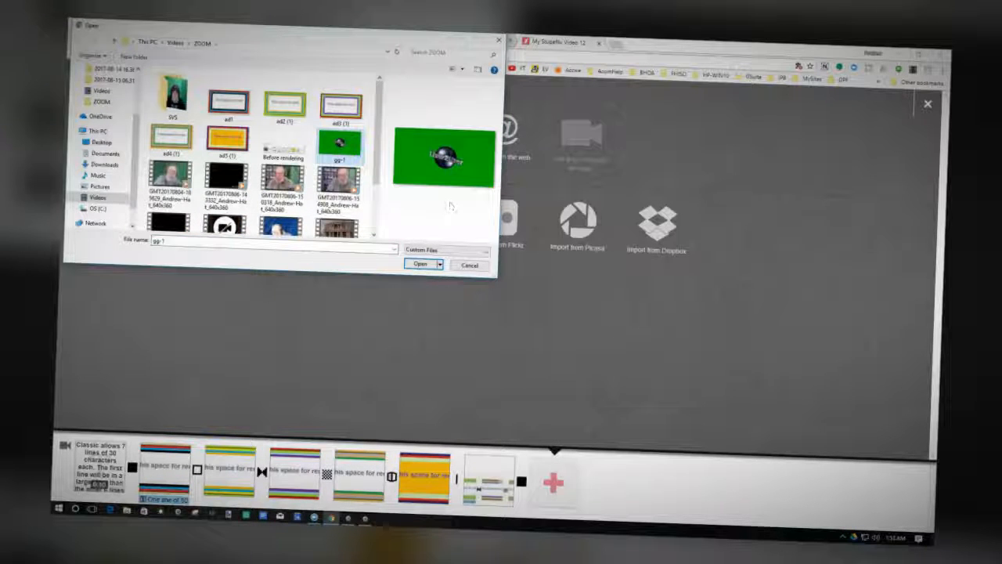
left_click(421, 264)
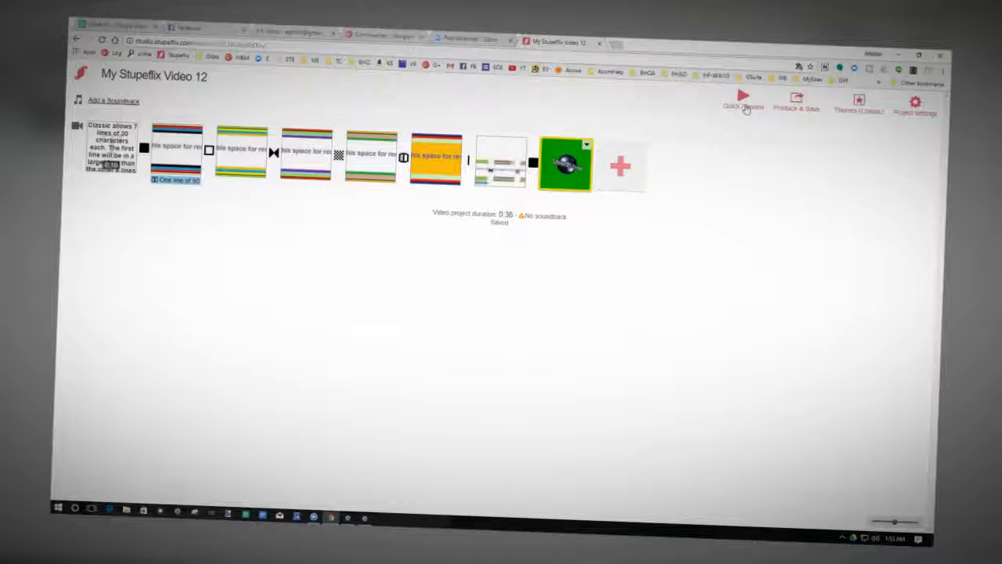
Produce and save the finished project as an HD 720P video.
left_click(798, 100)
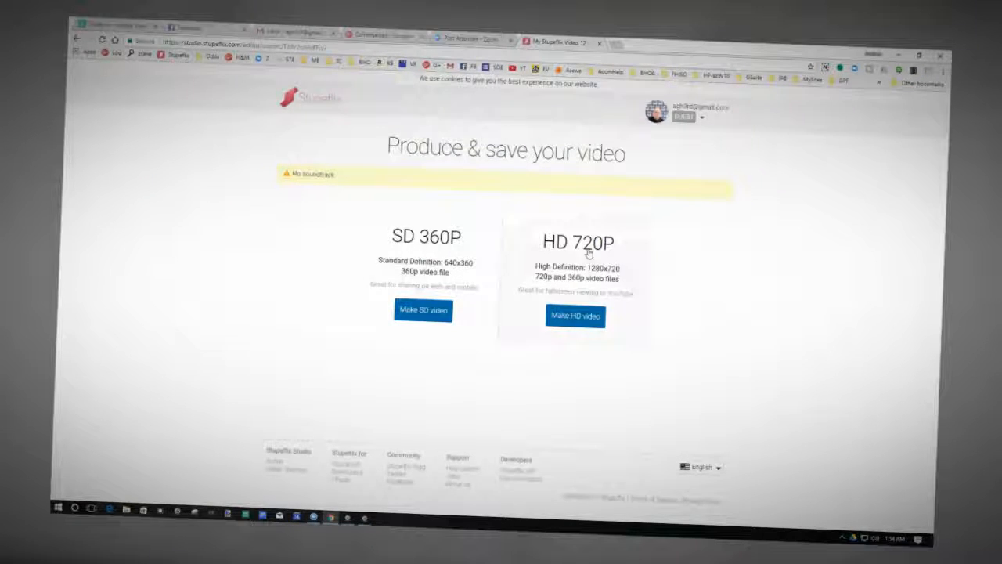
left_click(575, 316)
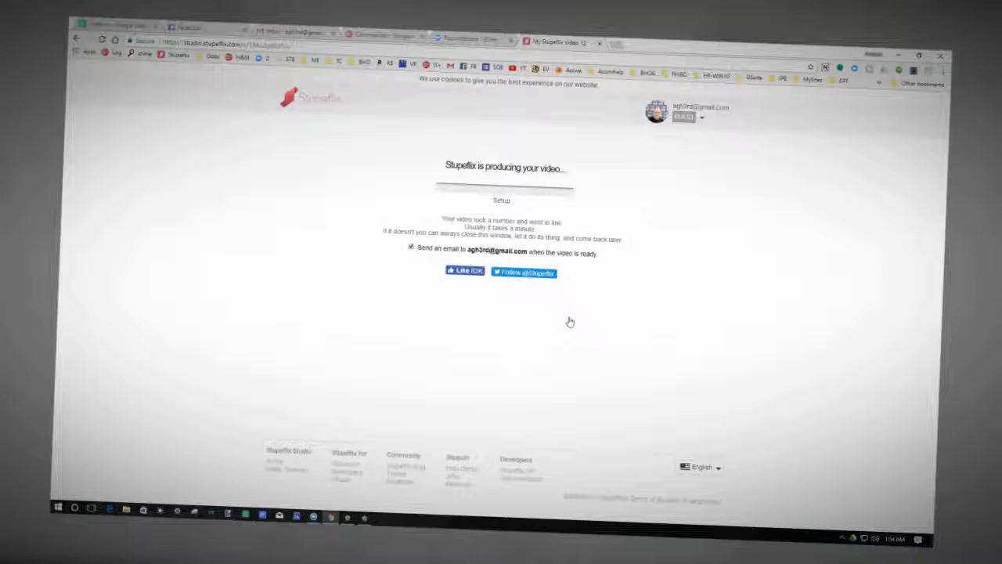